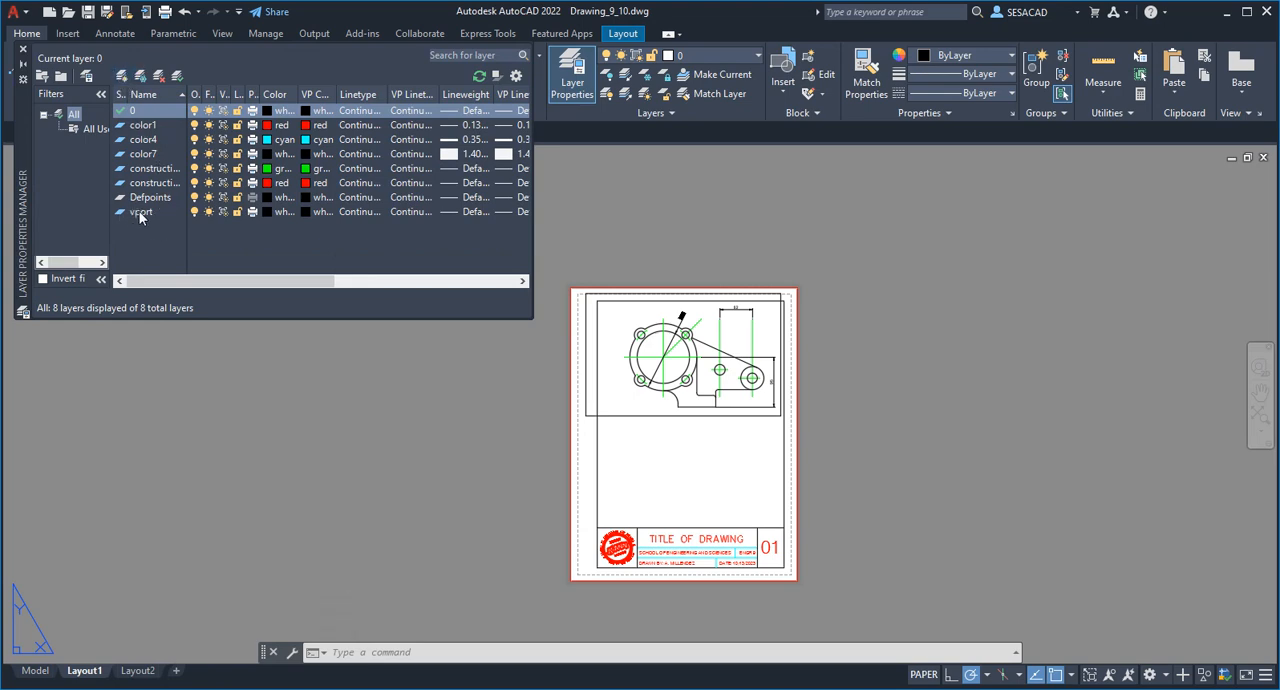
Turn off the vport layer so the existing viewport's border is hidden, and close the layer manager.
{"action": "left_click", "coordinate": [586, 353]}
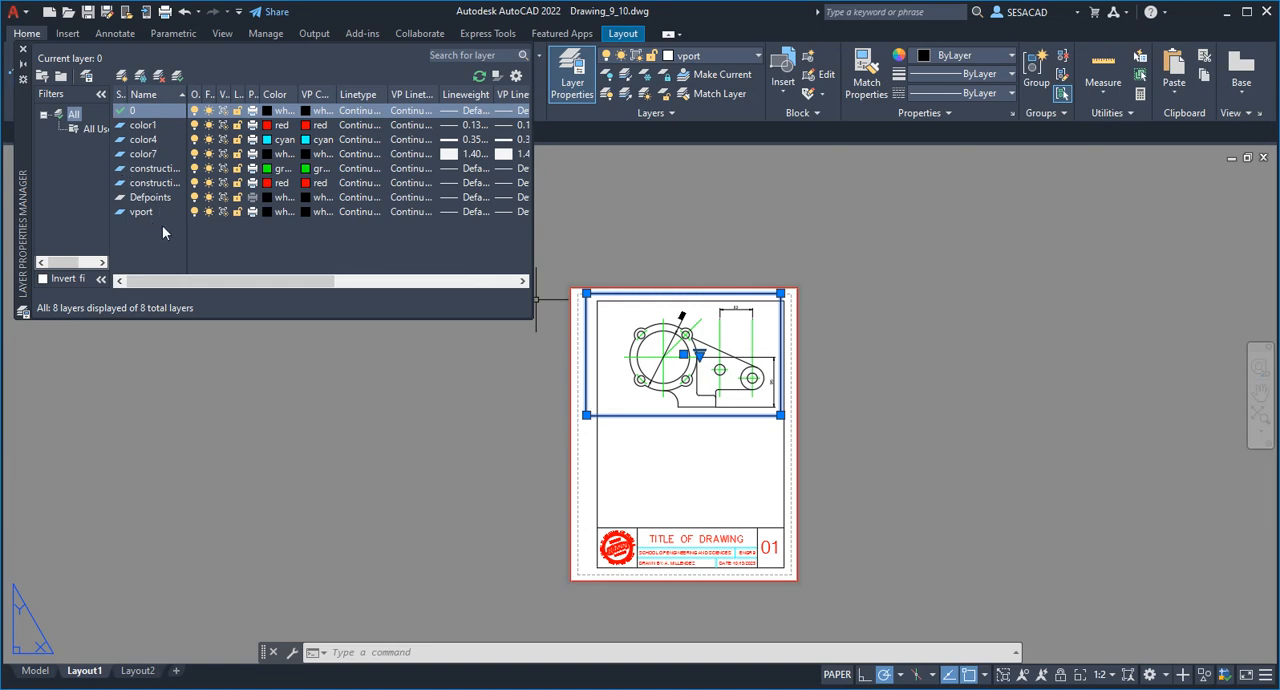
{"action": "left_click", "coordinate": [195, 212]}
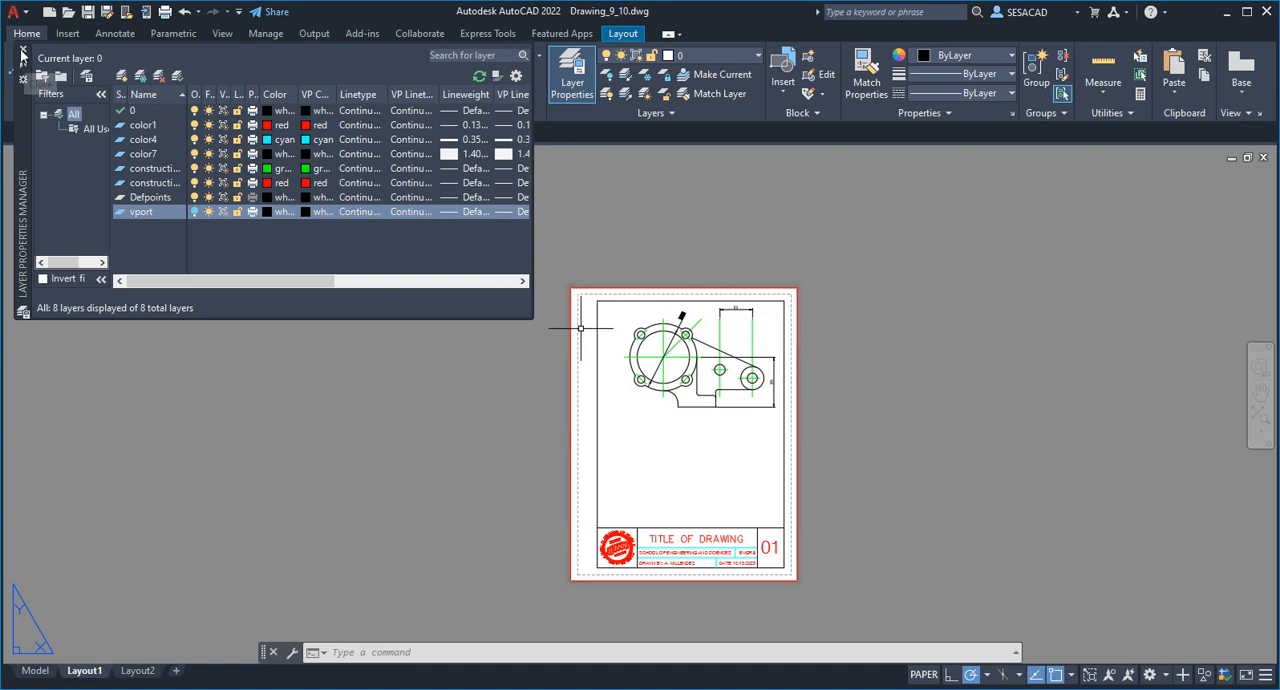
{"action": "left_click", "coordinate": [23, 48]}
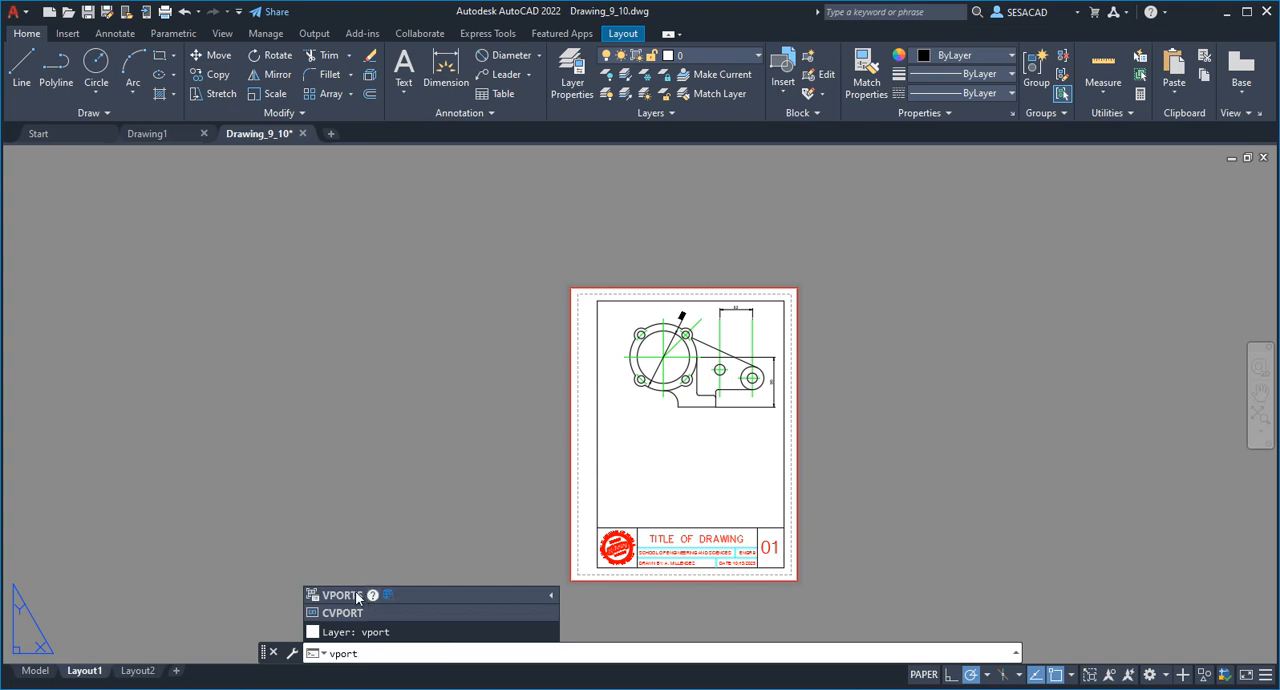
Create a single viewport filling the empty area between the first view and the title block on Layout1.
{"action": "left_click", "coordinate": [354, 595]}
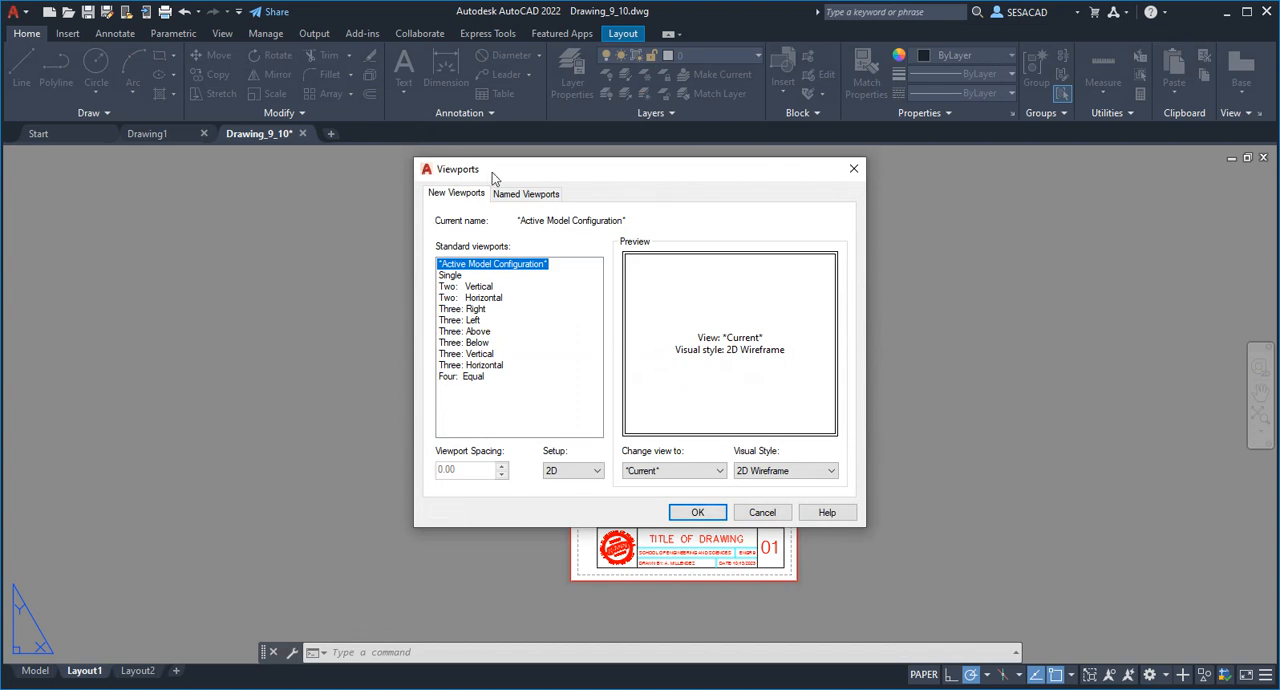
{"action": "left_click", "coordinate": [451, 276]}
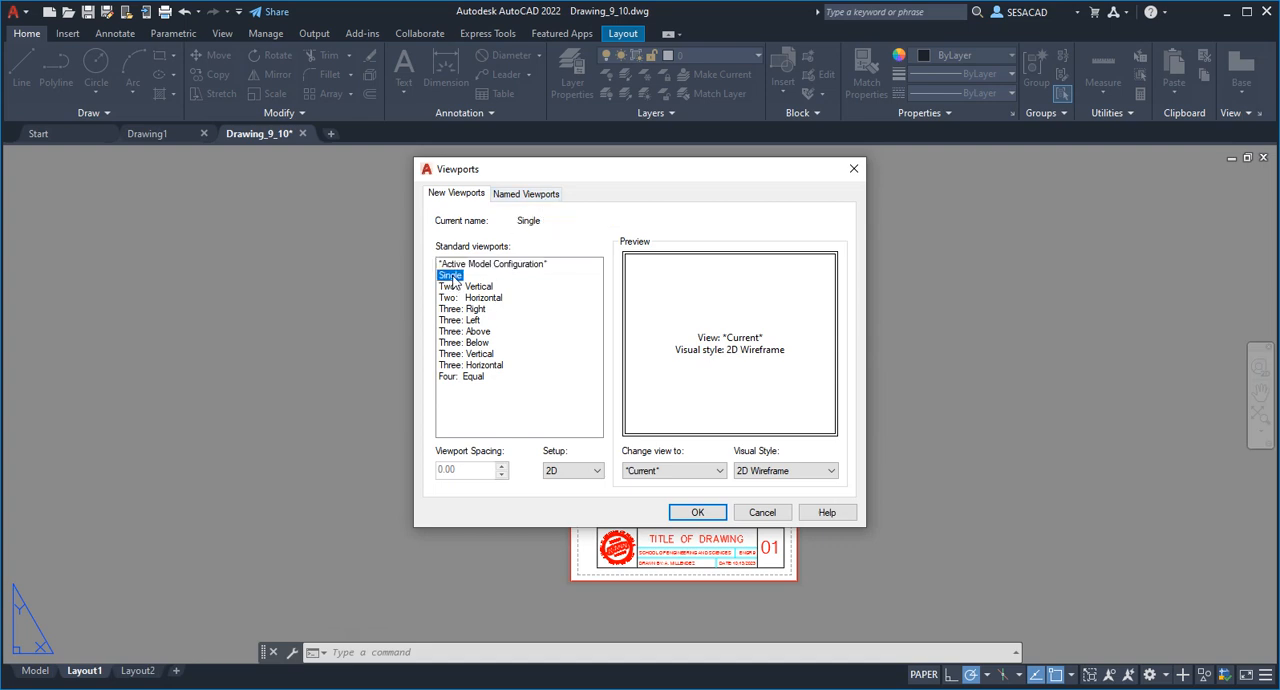
{"action": "left_click", "coordinate": [700, 521]}
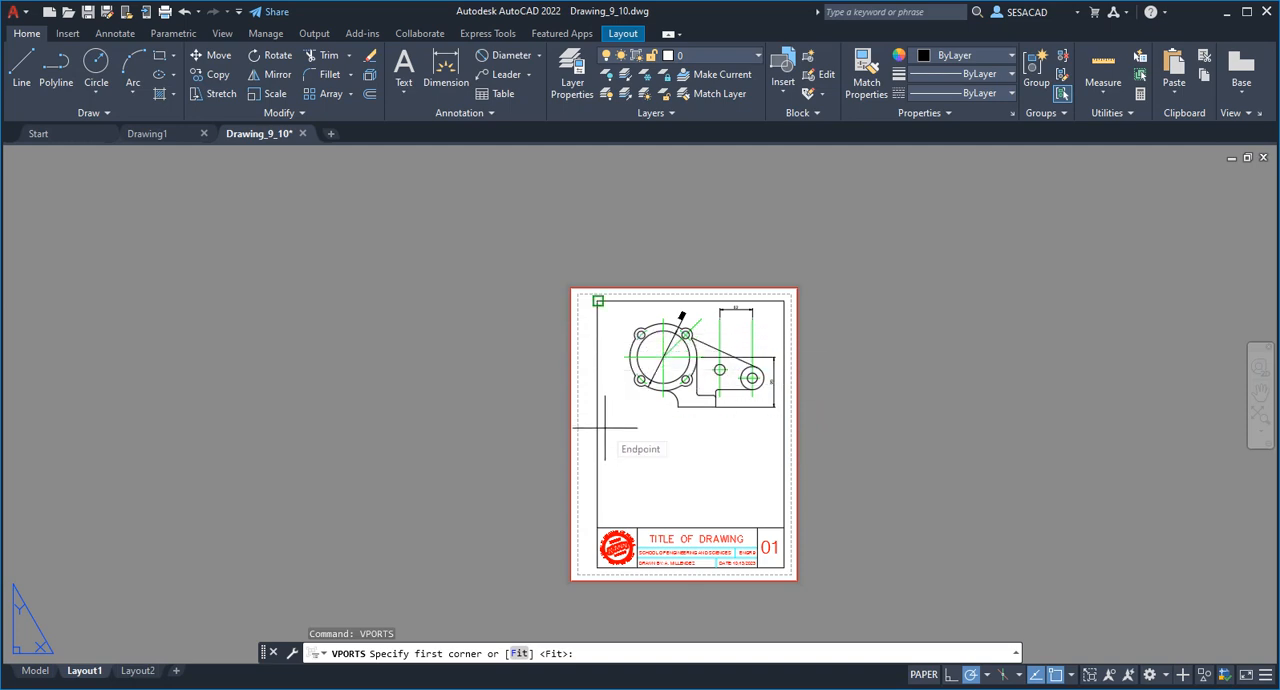
{"action": "scroll", "coordinate": [605, 428], "scroll_direction": "up", "scroll_amount": 4}
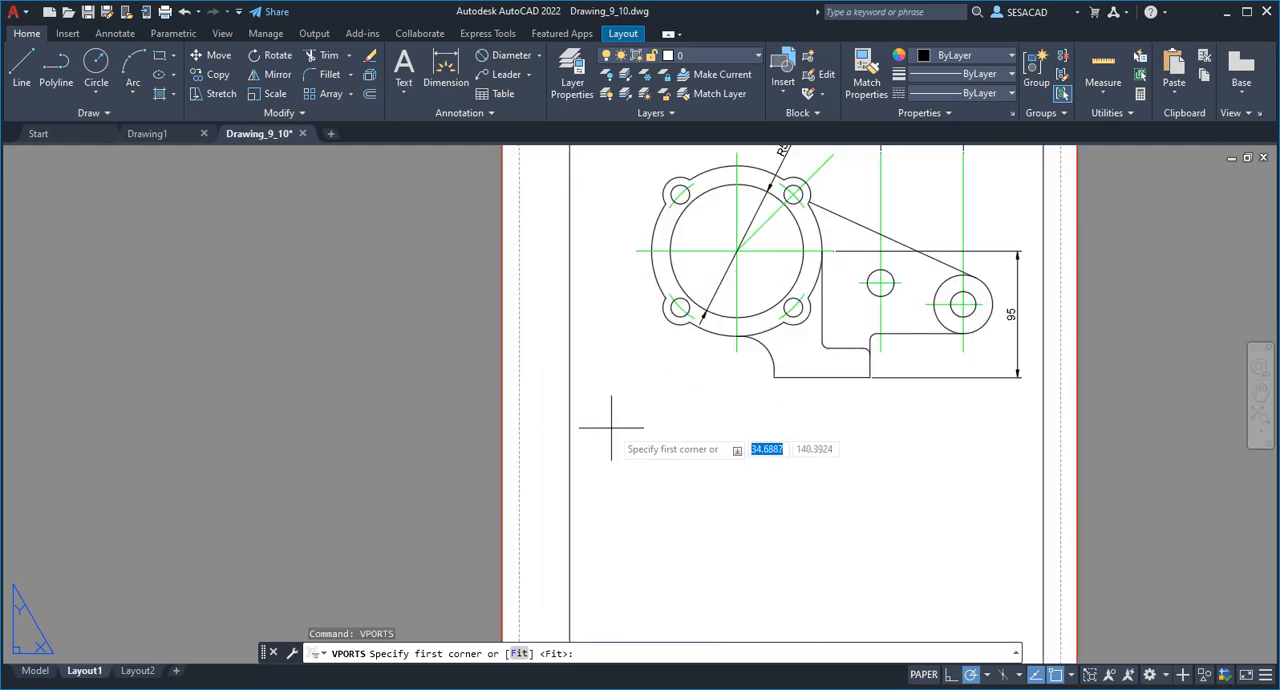
{"action": "scroll", "coordinate": [607, 429], "scroll_direction": "down", "scroll_amount": 4}
{"action": "scroll", "coordinate": [607, 429], "scroll_direction": "up", "scroll_amount": 2}
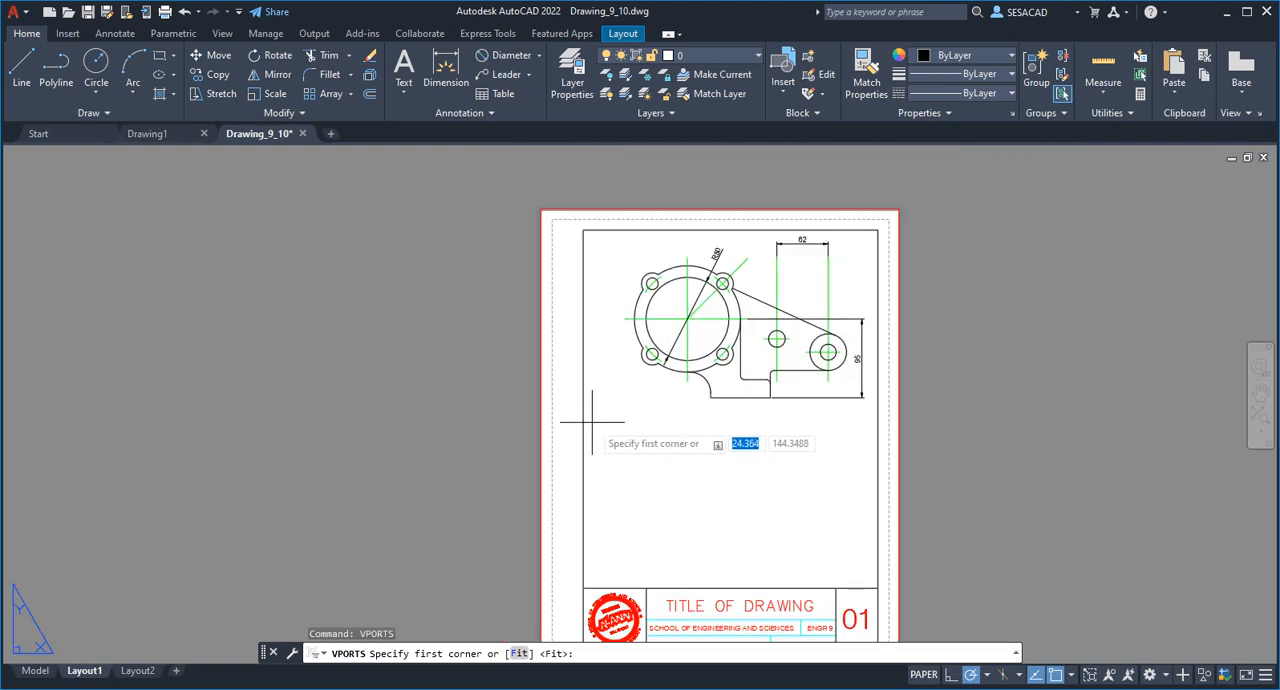
{"action": "left_click", "coordinate": [592, 422]}
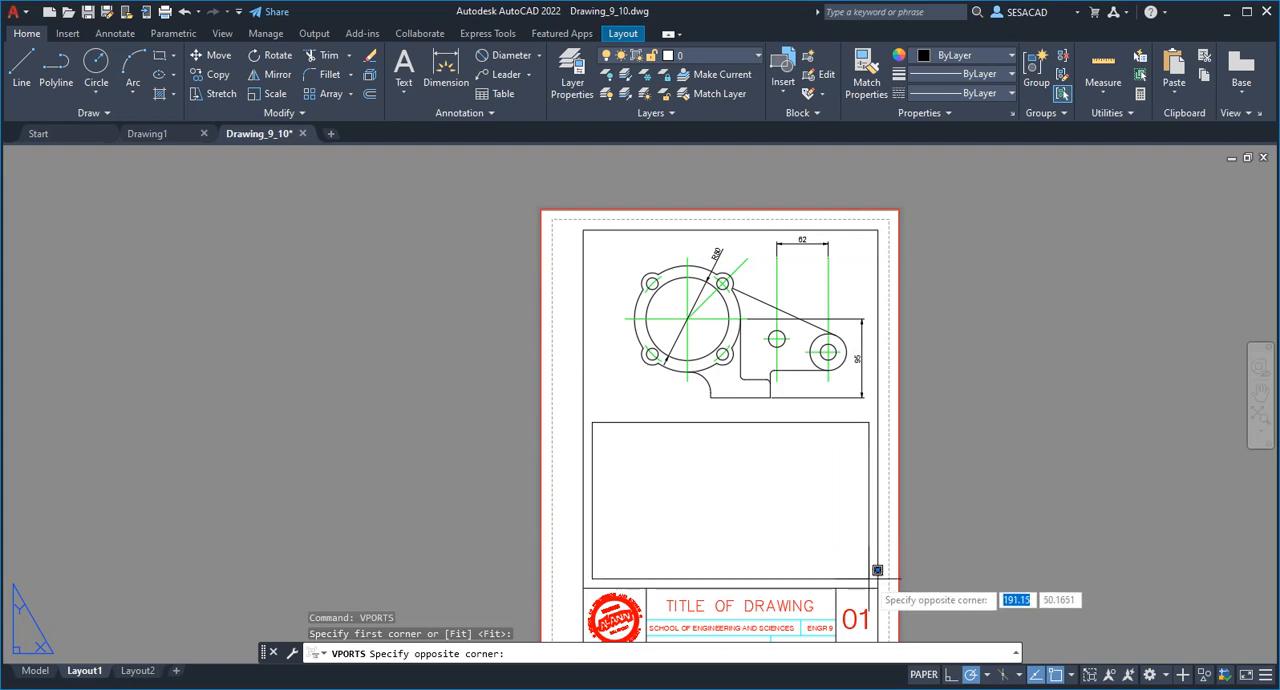
{"action": "left_click", "coordinate": [868, 578]}
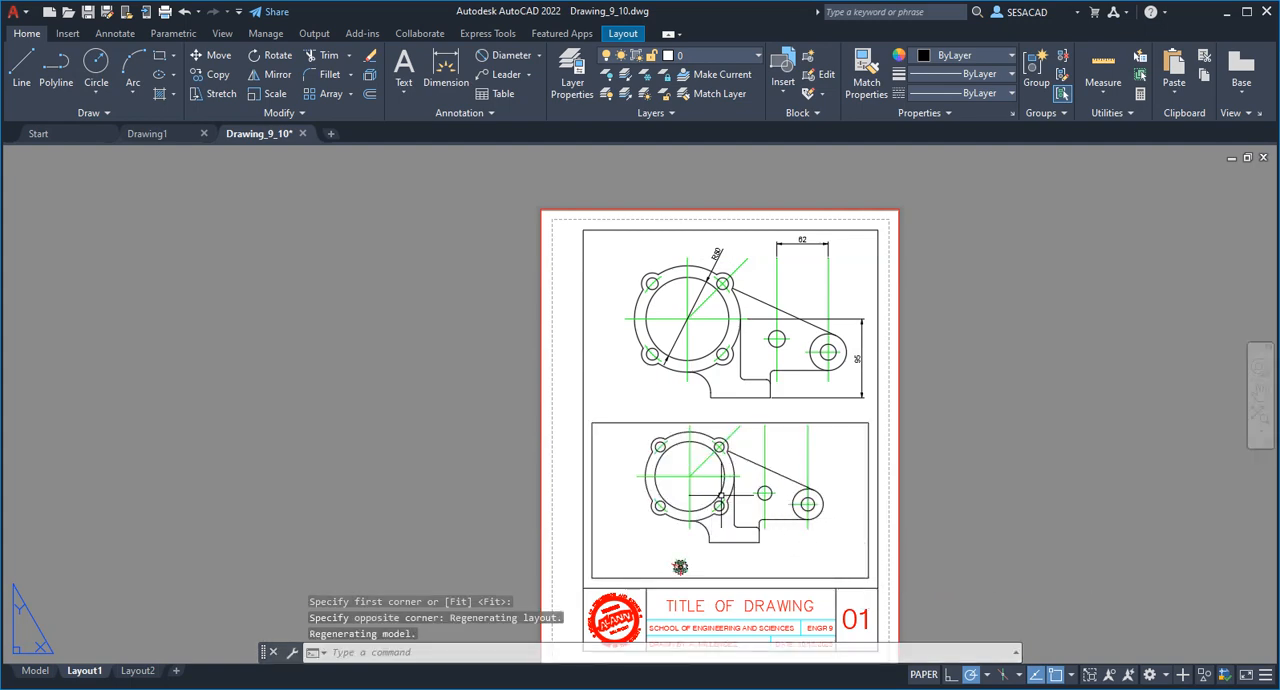
Examine the bracket and the small gear in model space, and return to Layout1.
{"action": "left_click", "coordinate": [36, 671]}
{"action": "scroll", "coordinate": [463, 470], "scroll_direction": "up", "scroll_amount": 5}
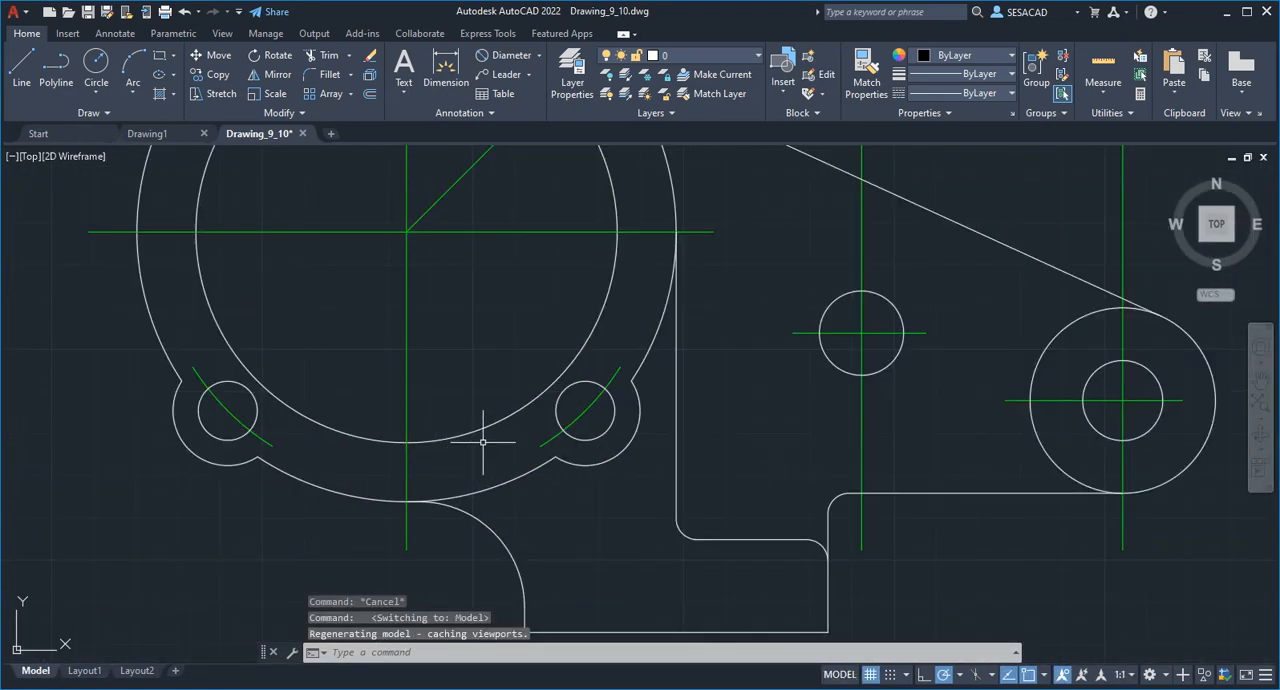
{"action": "scroll", "coordinate": [505, 385], "scroll_direction": "down", "scroll_amount": 4}
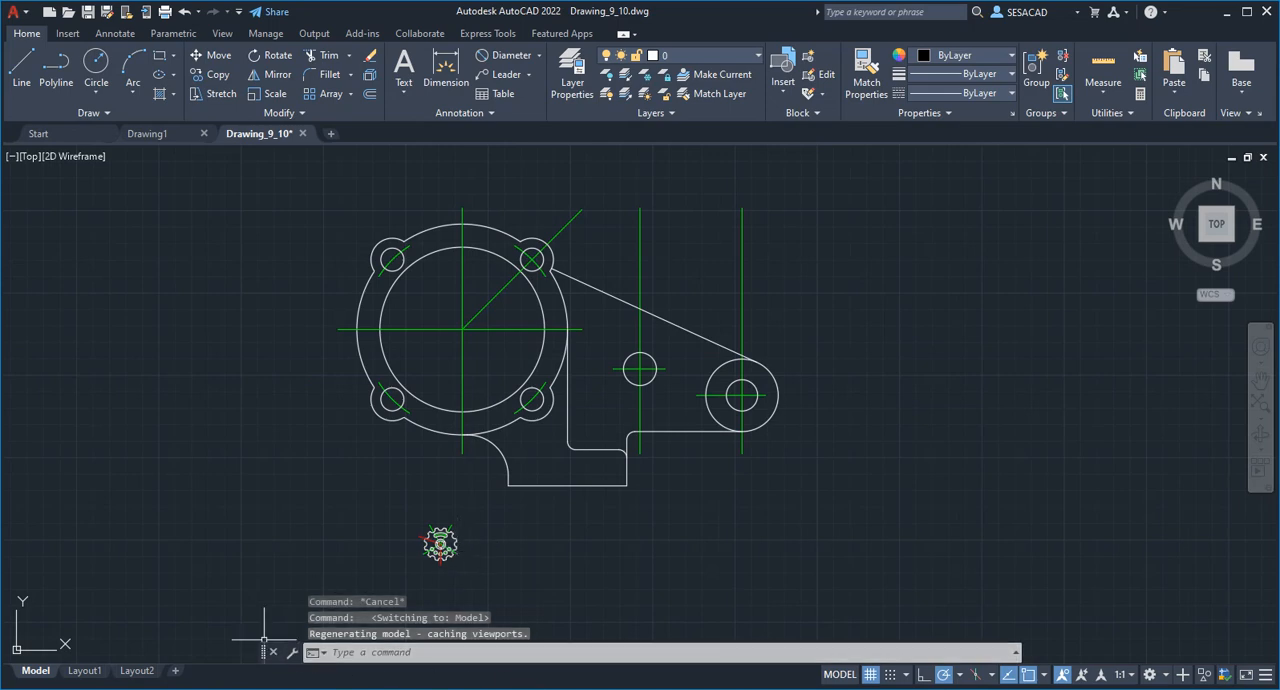
{"action": "mouse_move", "coordinate": [529, 688]}
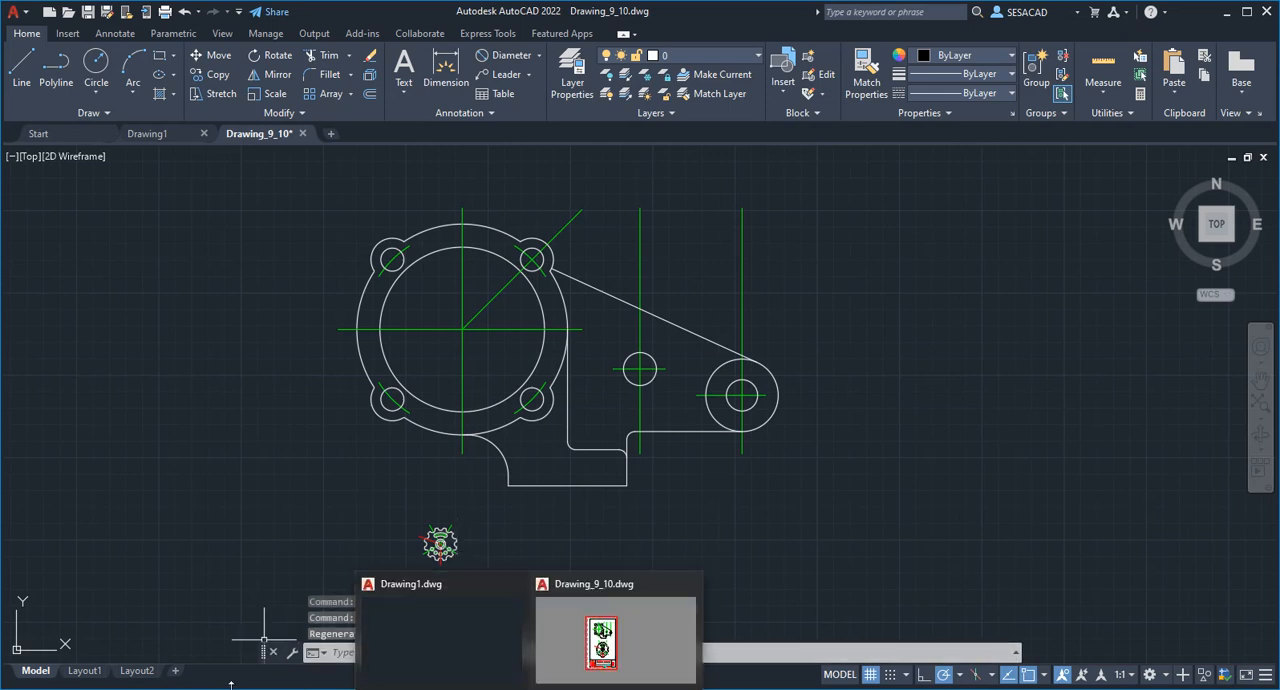
{"action": "left_click", "coordinate": [84, 671]}
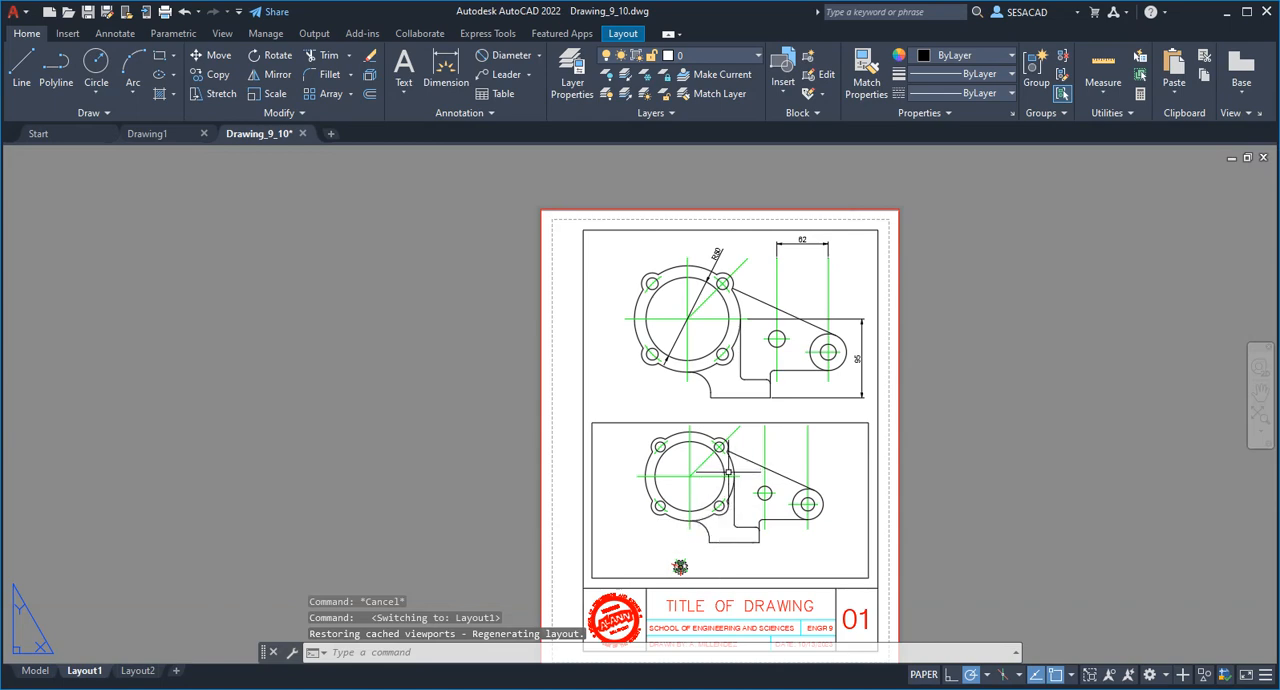
Activate the new lower viewport and pan and enlarge its view until the gear sits near the middle.
{"action": "double_click", "coordinate": [660, 545]}
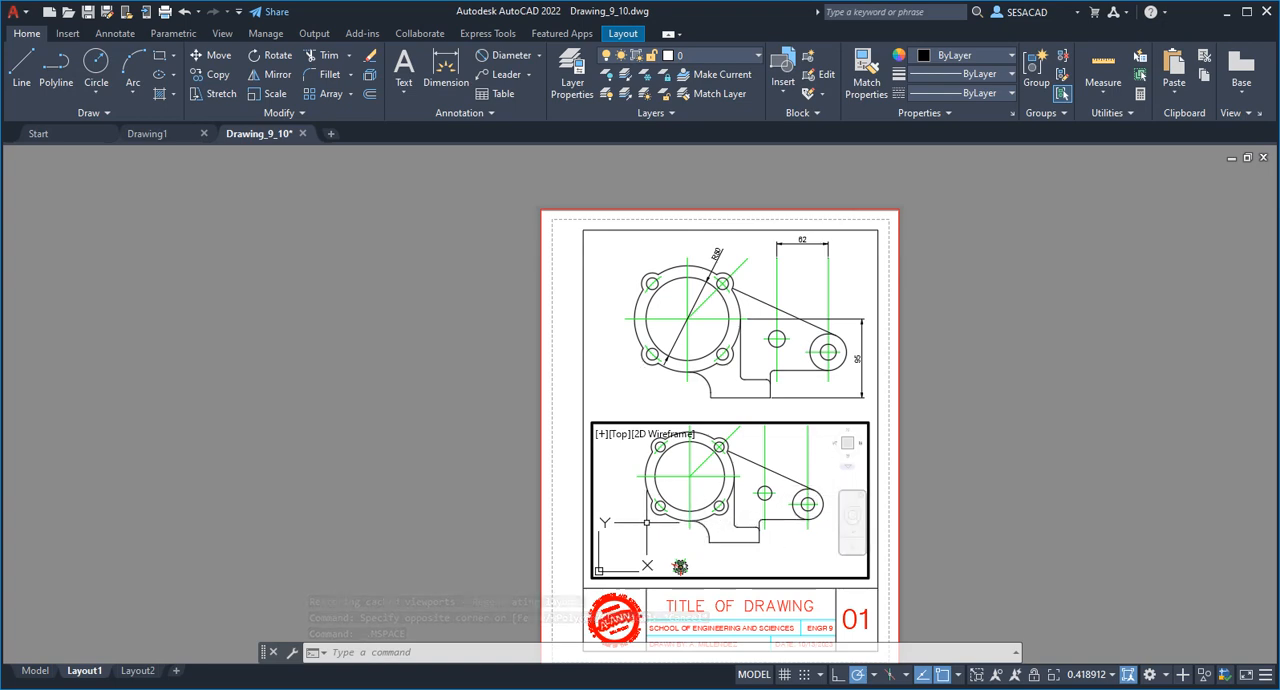
{"action": "key", "text": "Return"}
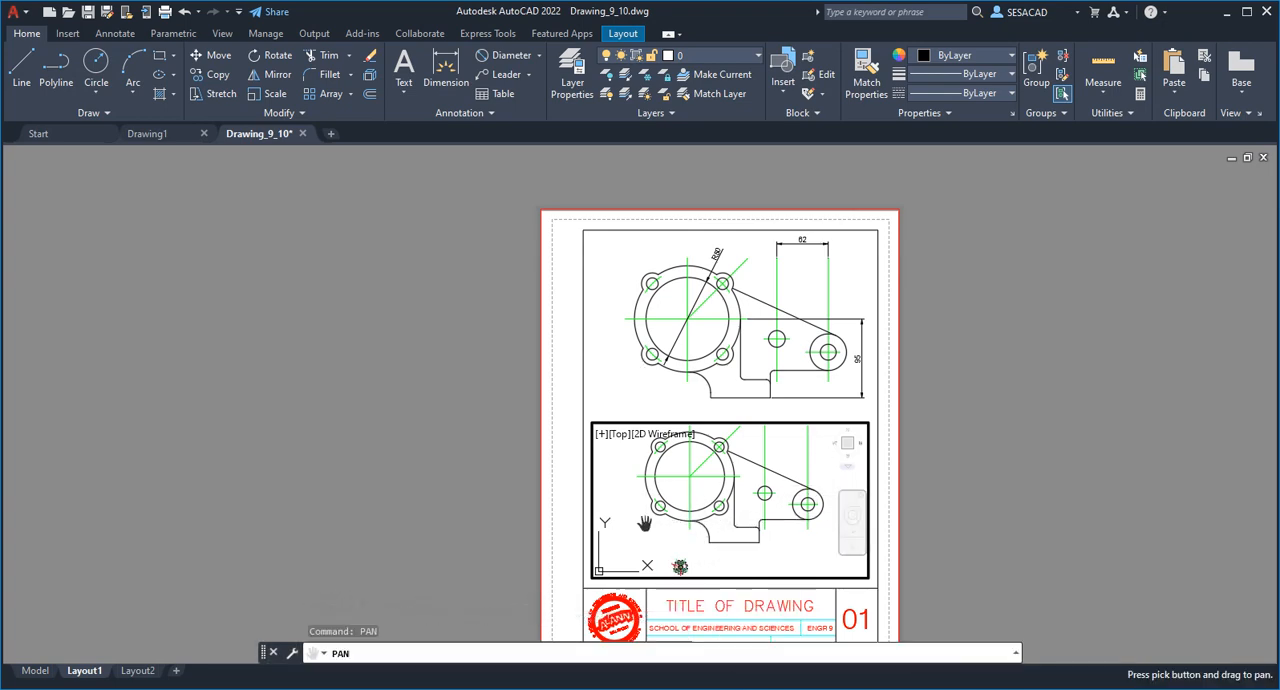
{"action": "left_click_drag", "start_coordinate": [657, 536], "coordinate": [698, 473]}
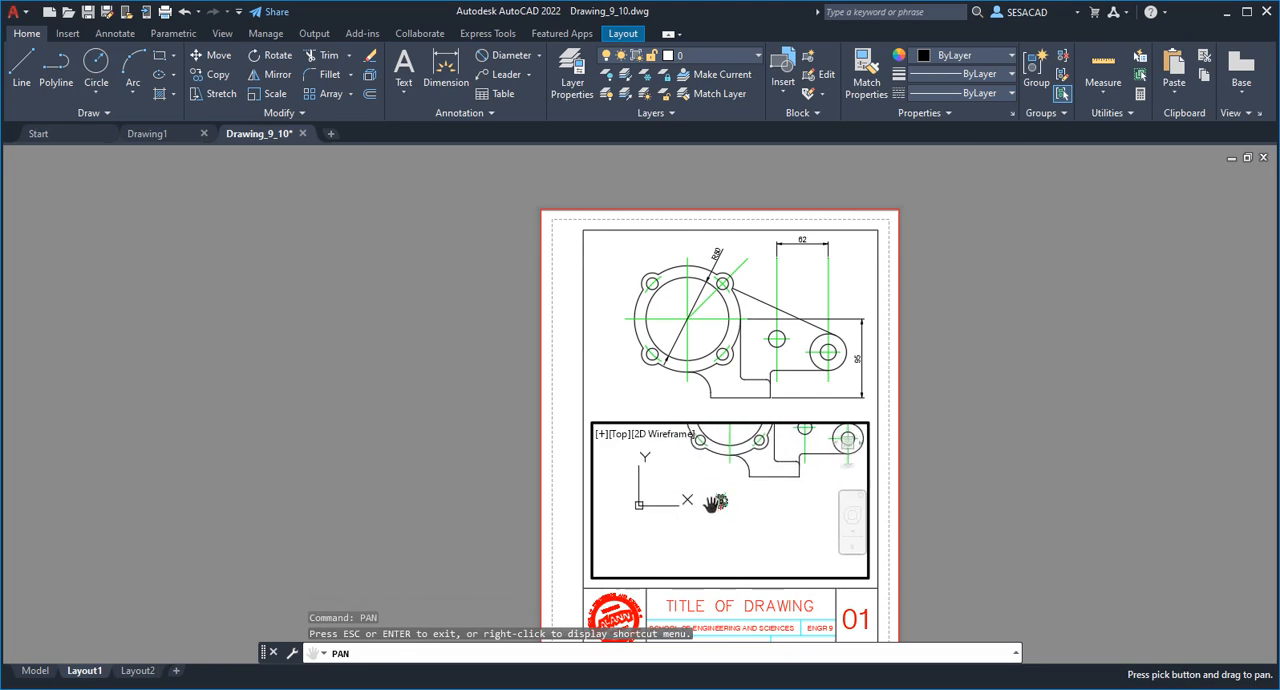
{"action": "key", "text": "Escape"}
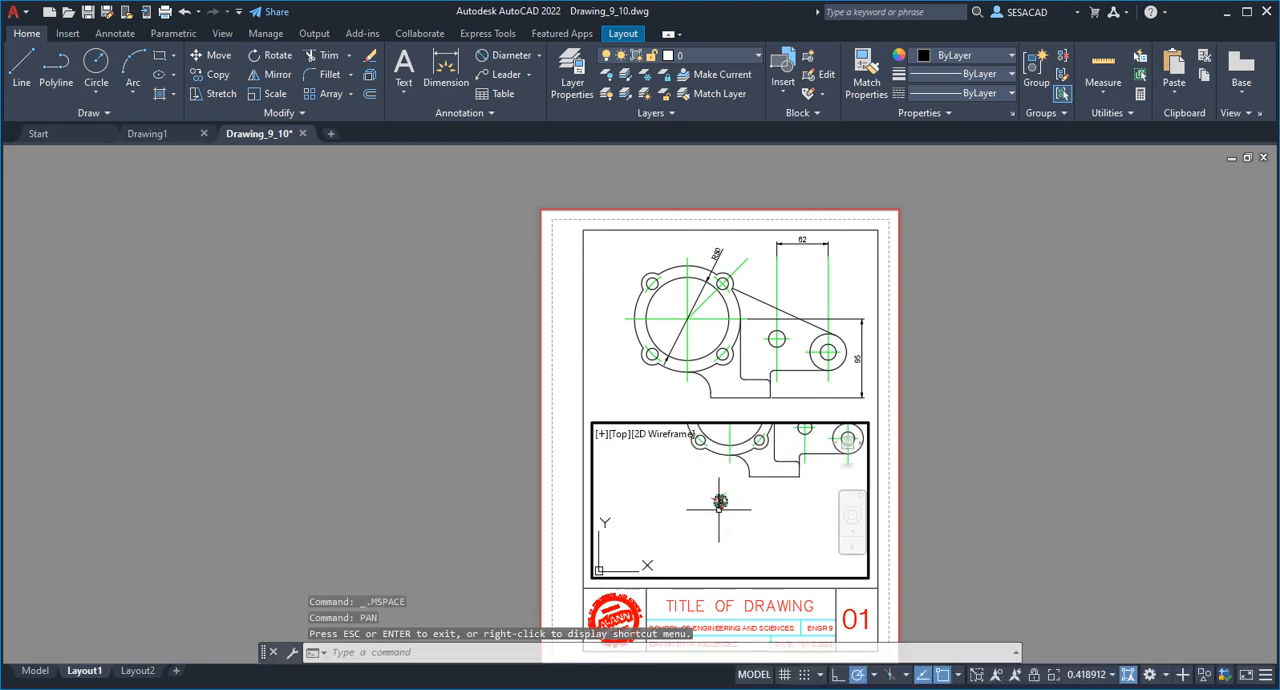
{"action": "scroll", "coordinate": [718, 510], "scroll_direction": "up", "scroll_amount": 6}
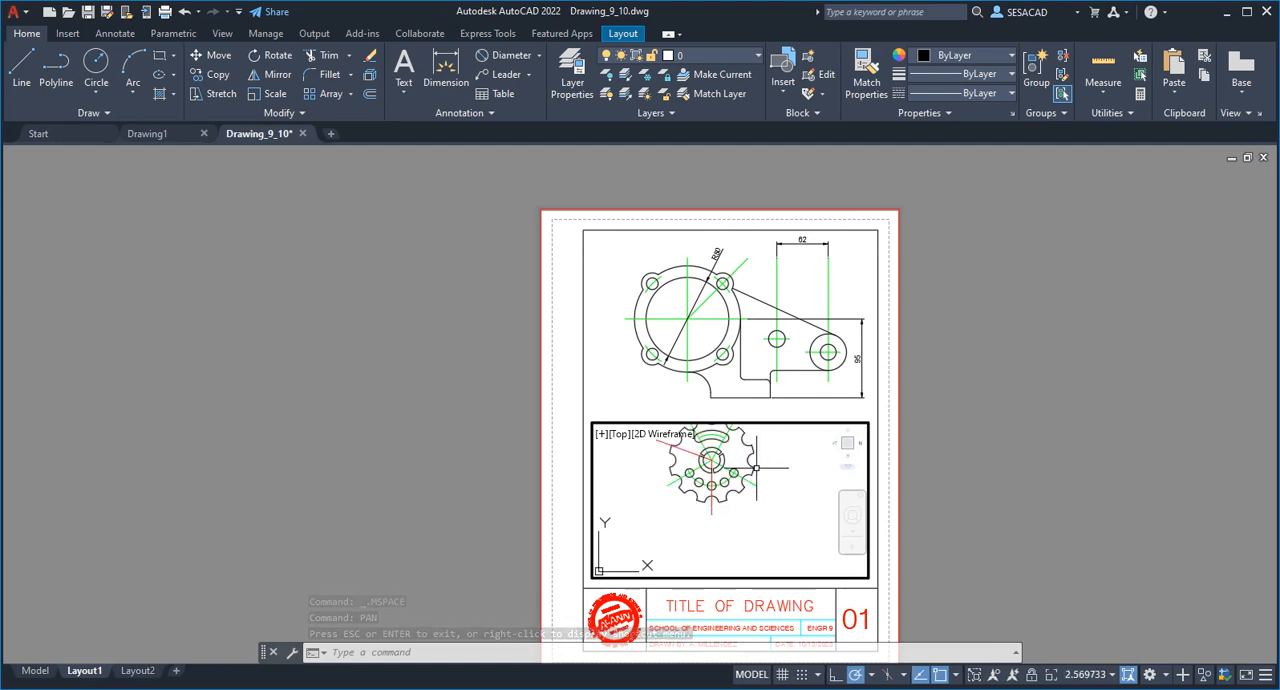
{"action": "middle_click_drag", "start_coordinate": [748, 441], "coordinate": [766, 510]}
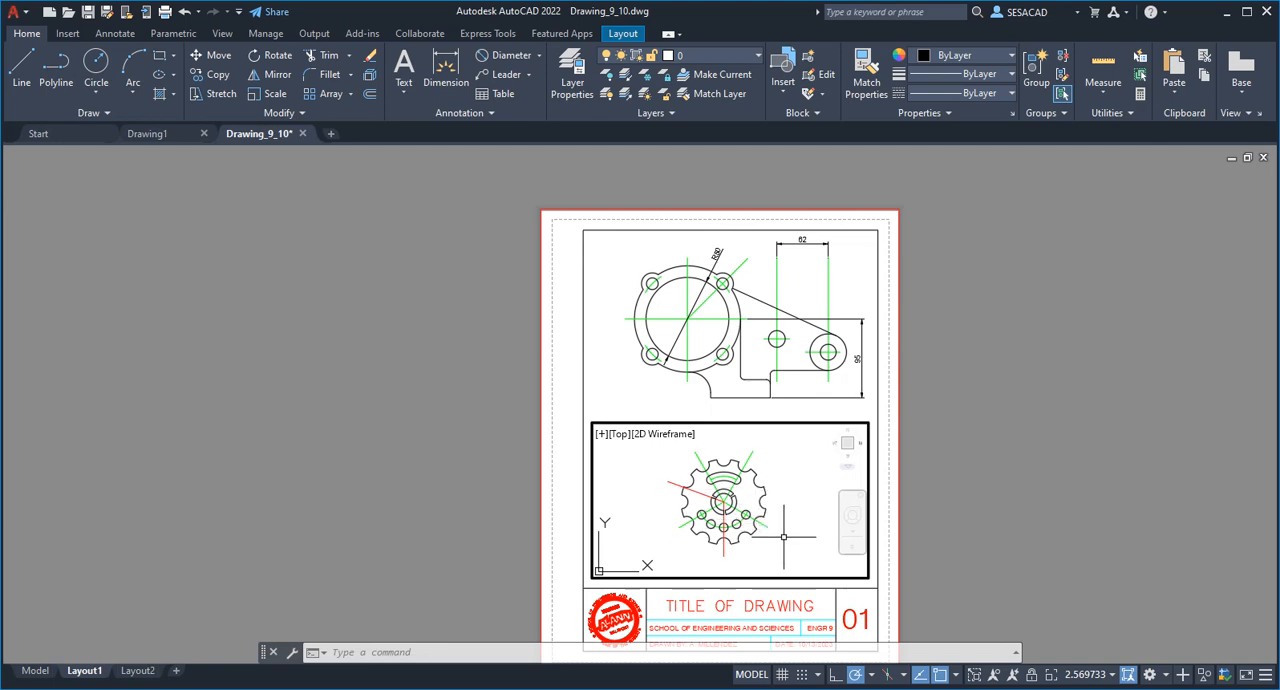
{"action": "scroll", "coordinate": [779, 502], "scroll_direction": "down", "scroll_amount": 2}
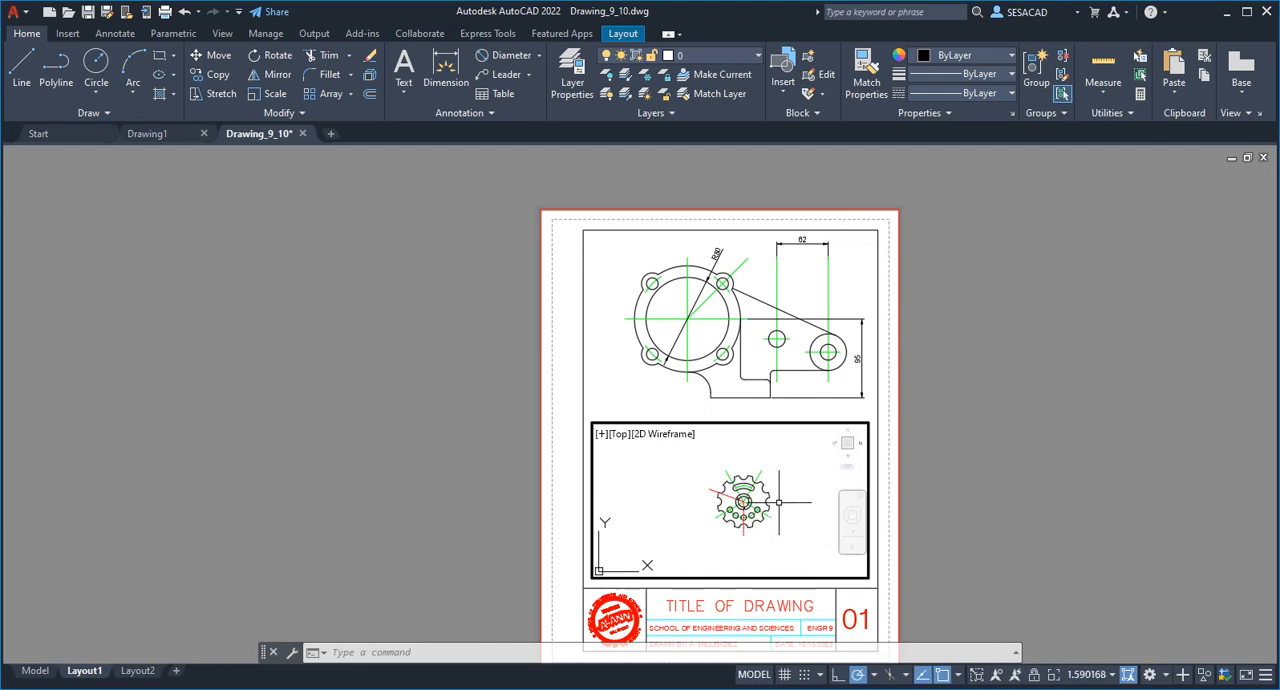
{"action": "scroll", "coordinate": [779, 502], "scroll_direction": "up", "scroll_amount": 1}
{"action": "scroll", "coordinate": [779, 502], "scroll_direction": "down", "scroll_amount": 1}
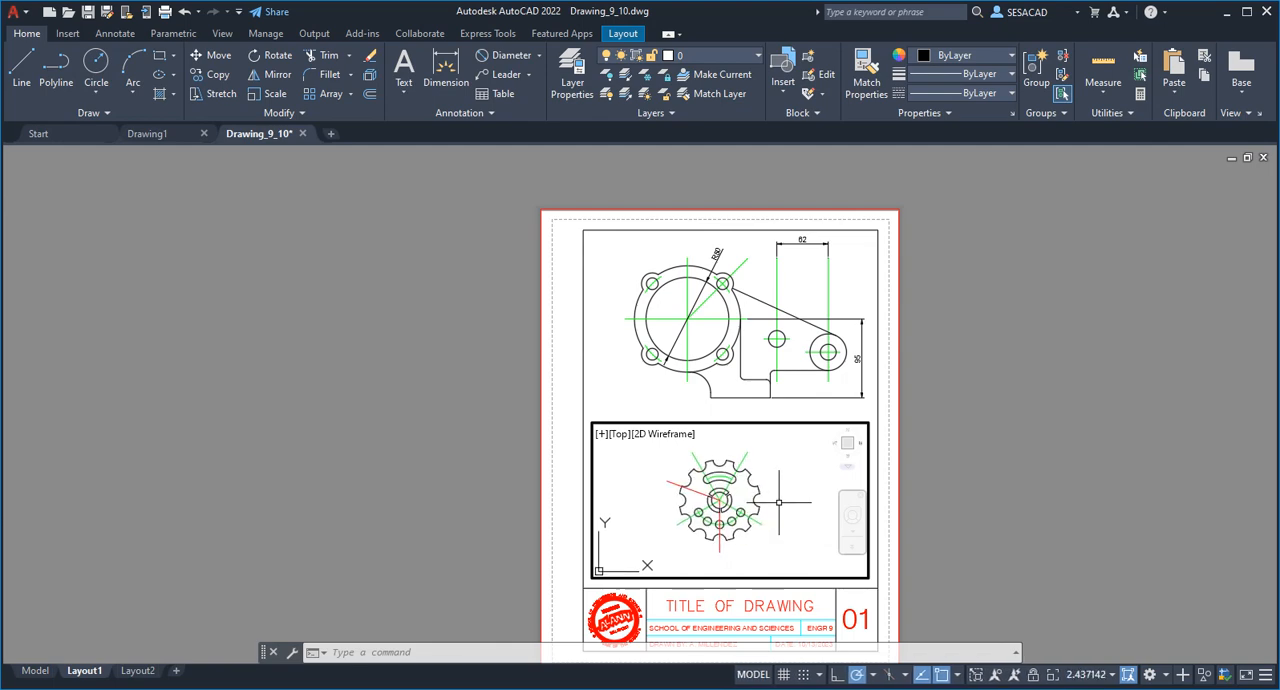
Try the standard scales 1:4 and 1:8 on the lower viewport.
{"action": "left_click", "coordinate": [1112, 677]}
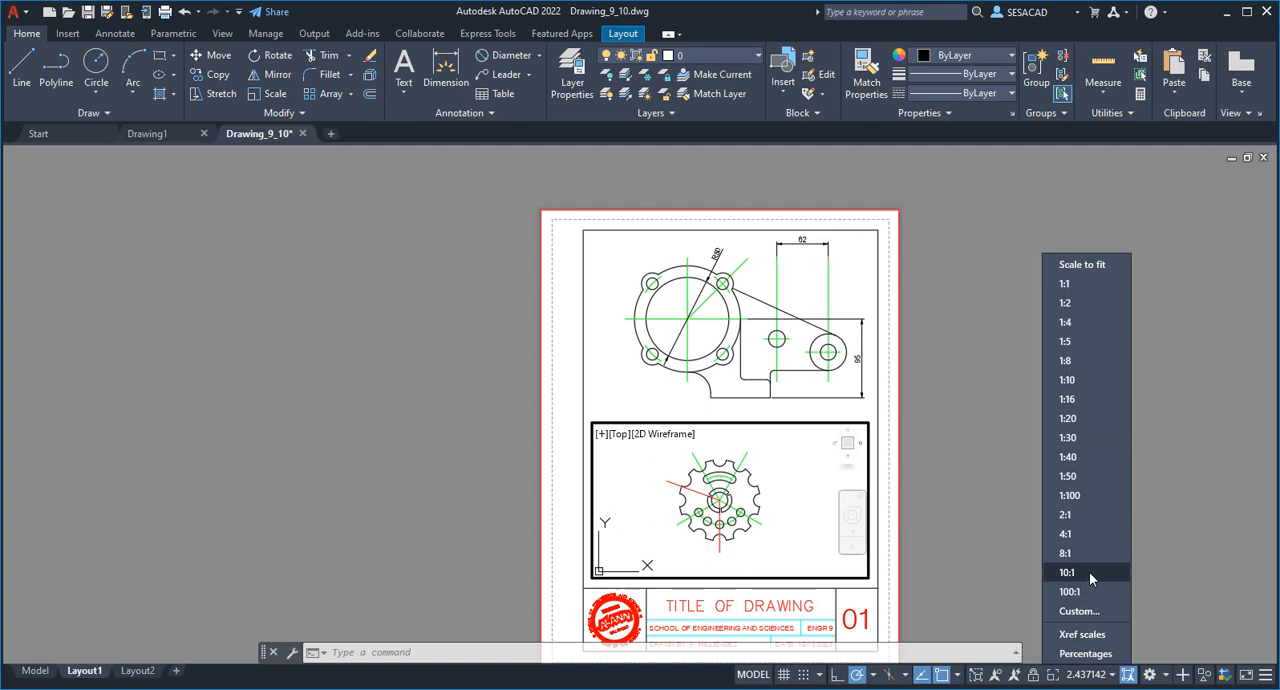
{"action": "left_click", "coordinate": [1070, 325]}
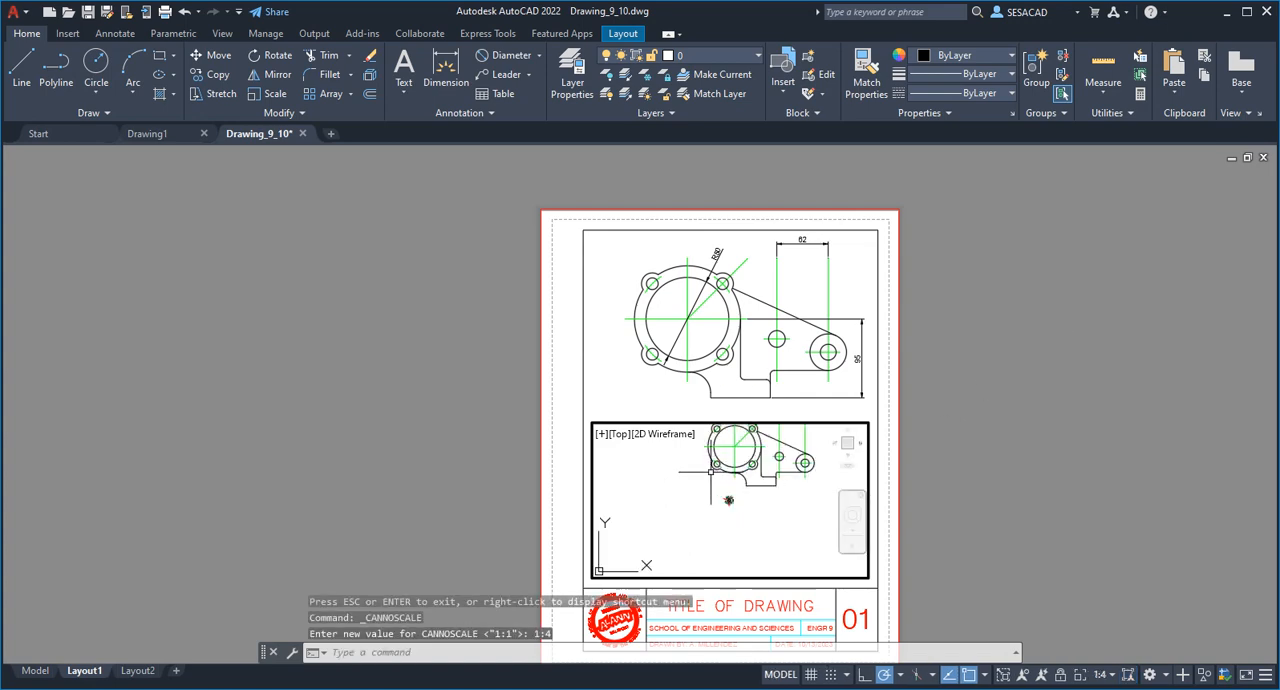
{"action": "left_click", "coordinate": [1103, 674]}
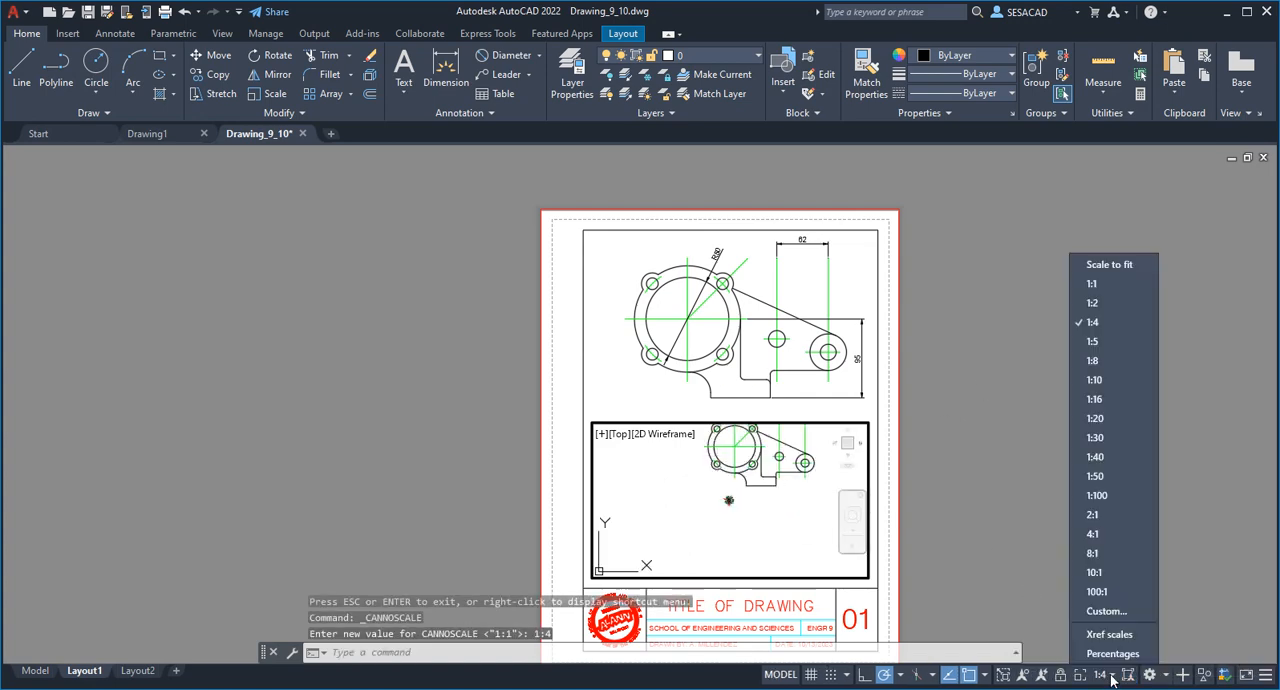
{"action": "left_click", "coordinate": [1095, 362]}
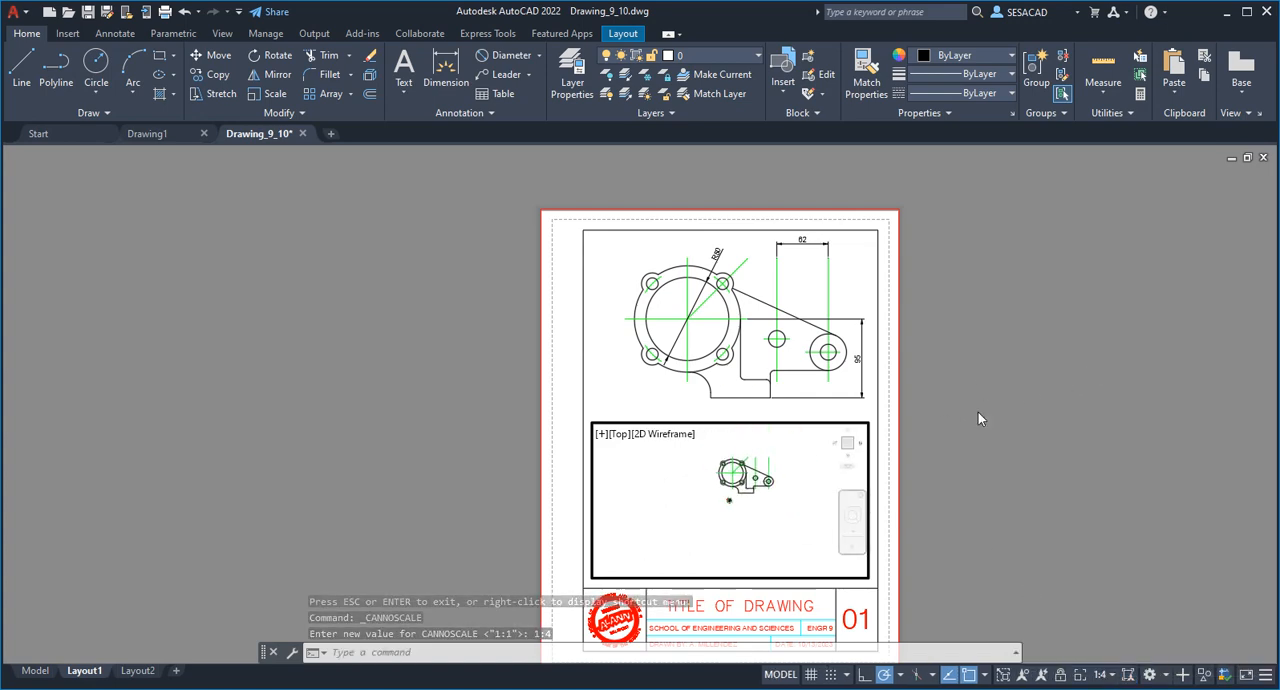
Compare scales 2:1 and 4:1 on the gear viewport, and set it back to 2:1.
{"action": "left_click", "coordinate": [1110, 676]}
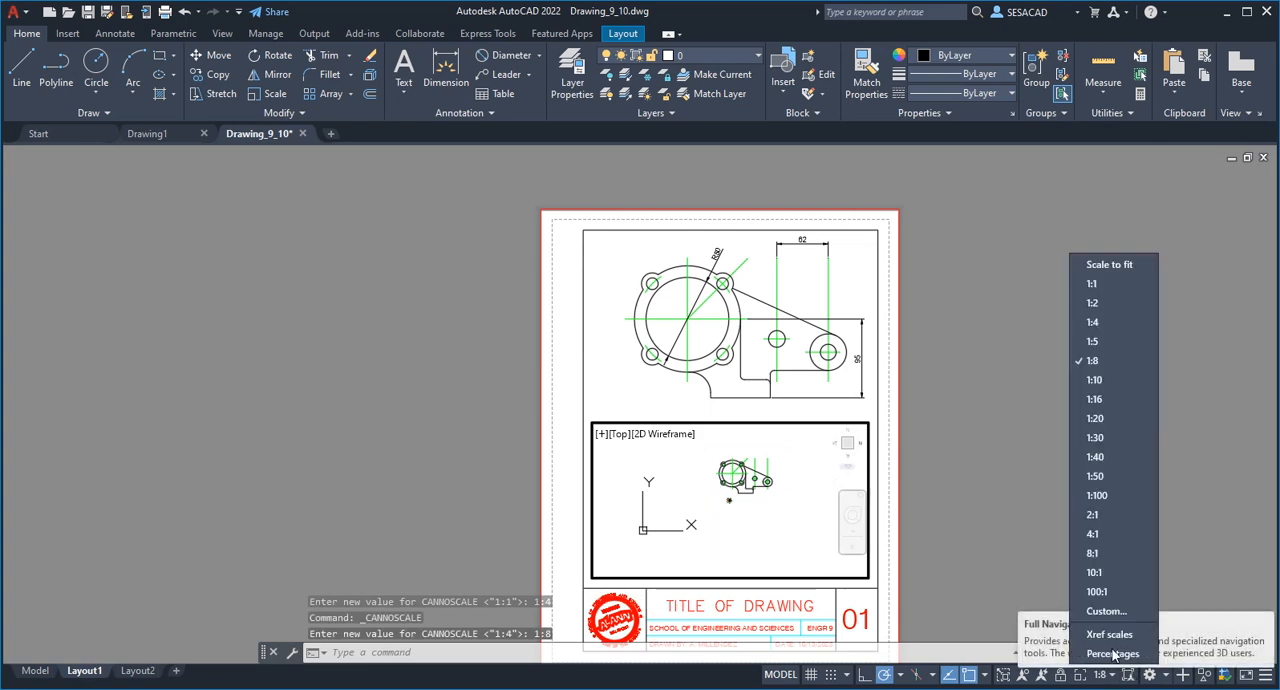
{"action": "left_click", "coordinate": [1094, 514]}
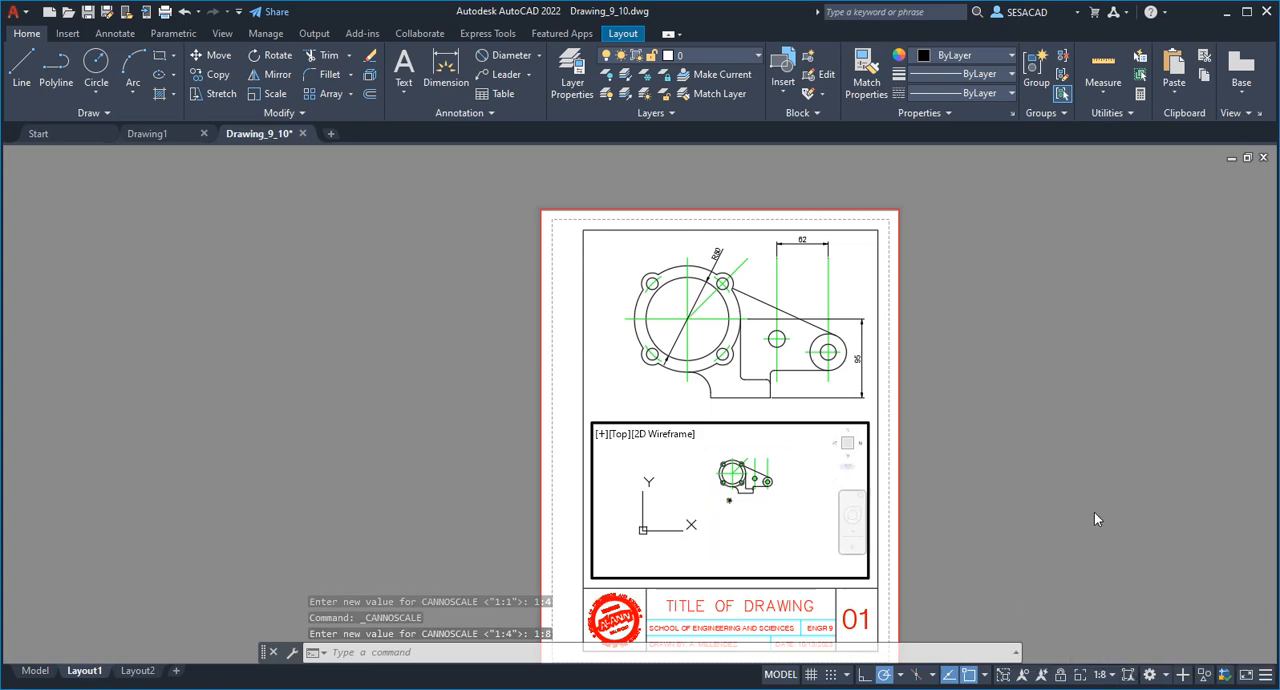
{"action": "left_click", "coordinate": [1115, 677]}
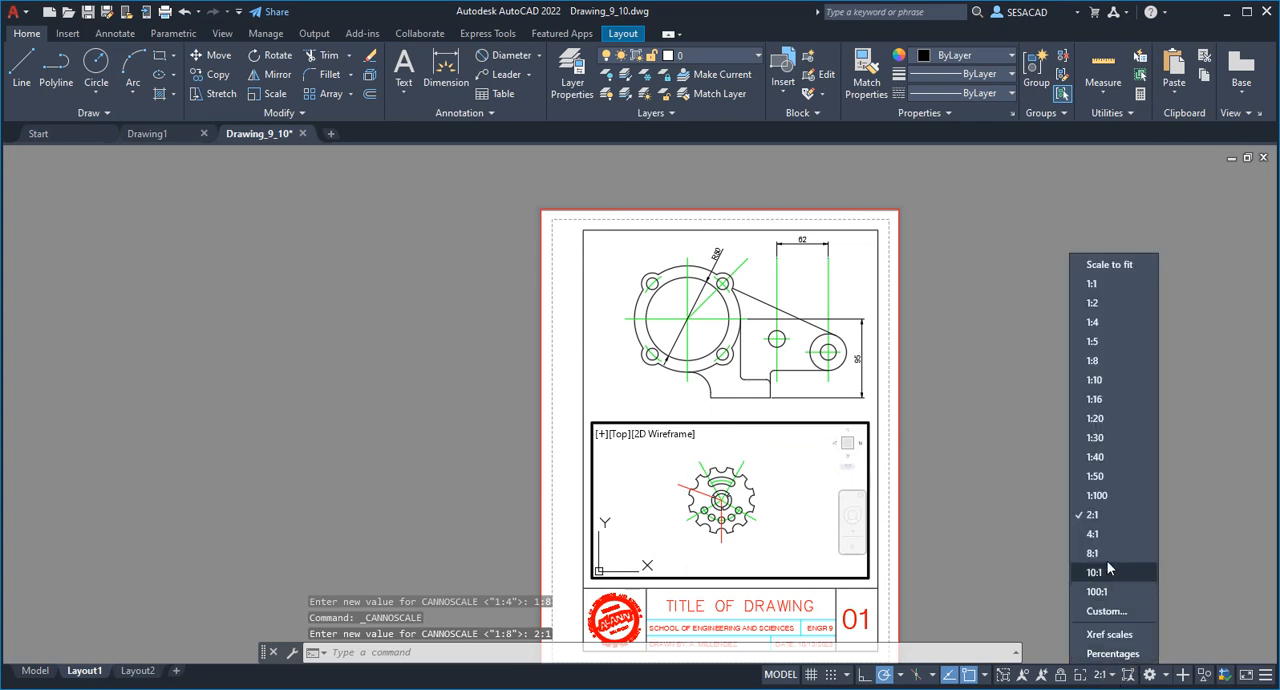
{"action": "left_click", "coordinate": [1093, 535]}
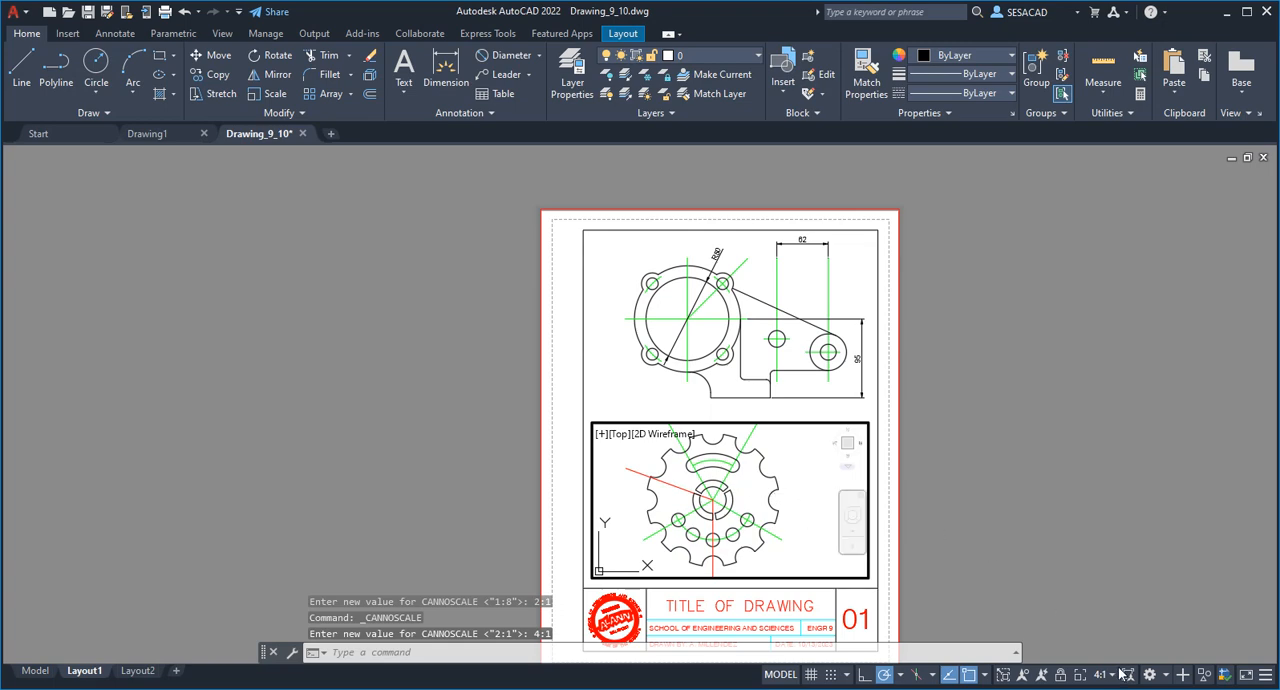
{"action": "left_click", "coordinate": [1118, 675]}
{"action": "left_click", "coordinate": [1087, 515]}
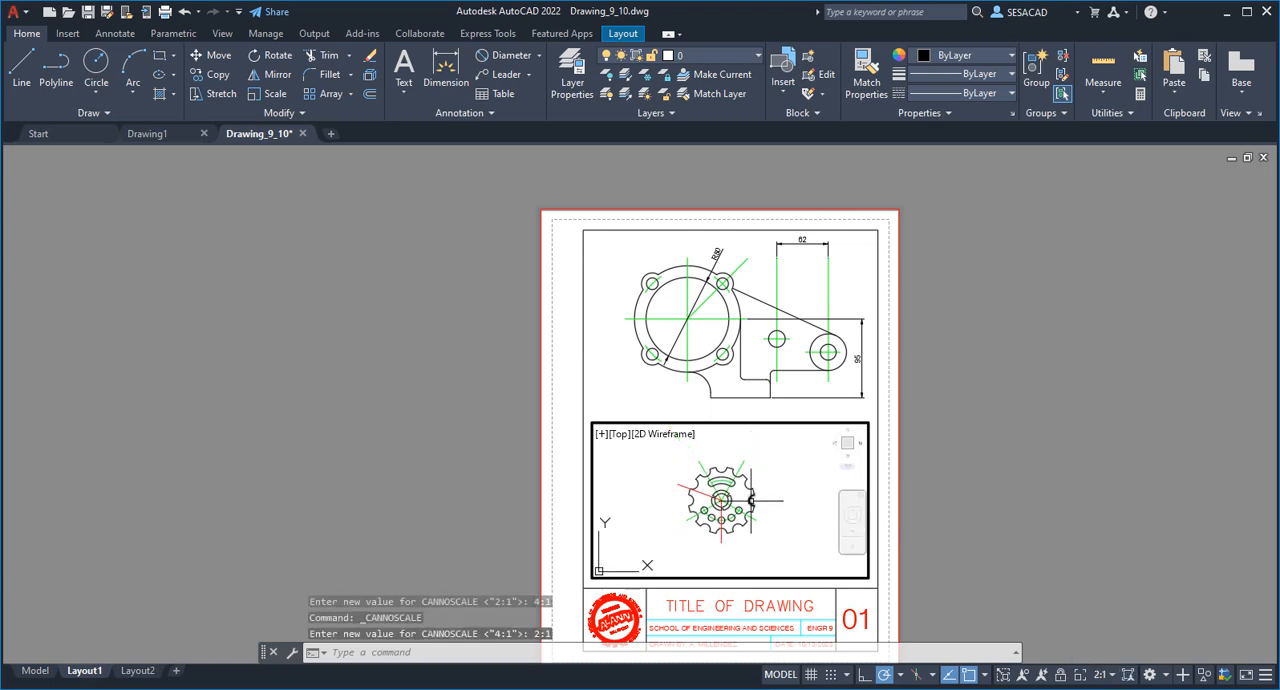
Zoom the gear freely inside the active lower viewport to a scale of about 2.79 so it fits the frame.
{"action": "scroll", "coordinate": [750, 500], "scroll_direction": "up", "scroll_amount": 4}
{"action": "scroll", "coordinate": [750, 500], "scroll_direction": "down", "scroll_amount": 2}
{"action": "scroll", "coordinate": [750, 500], "scroll_direction": "up", "scroll_amount": 2}
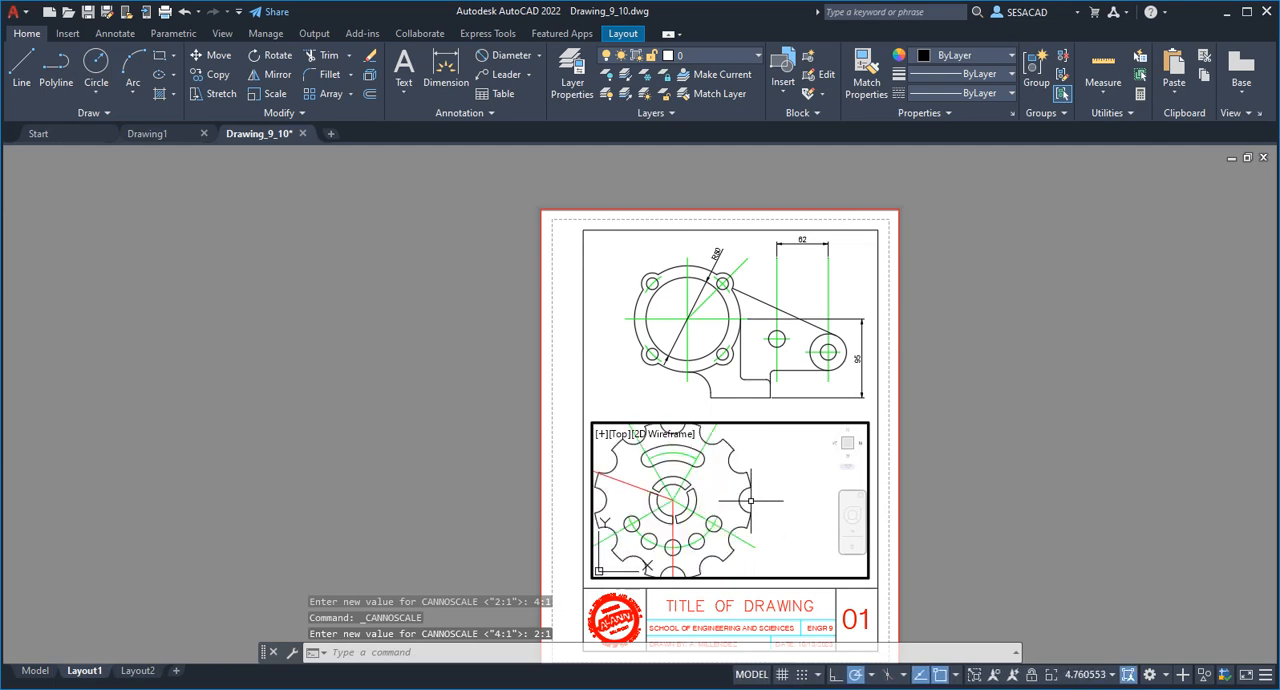
{"action": "scroll", "coordinate": [750, 500], "scroll_direction": "down", "scroll_amount": 5}
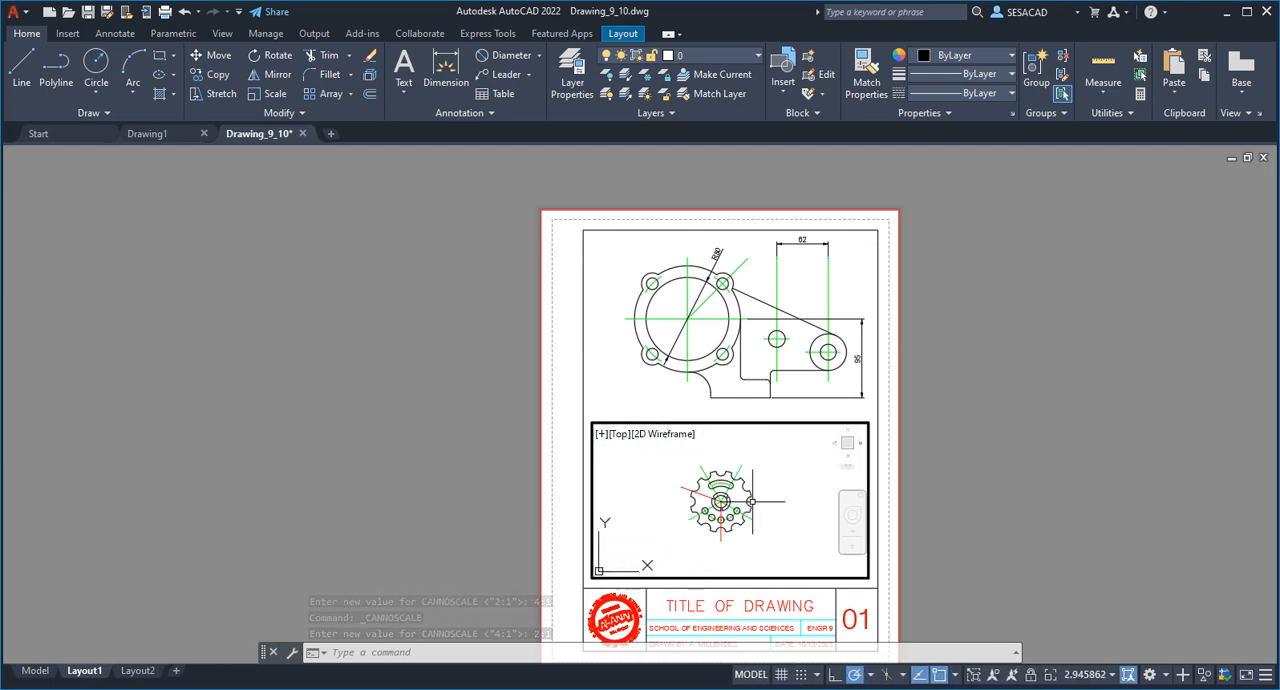
{"action": "scroll", "coordinate": [751, 501], "scroll_direction": "up", "scroll_amount": 2}
{"action": "scroll", "coordinate": [755, 503], "scroll_direction": "down", "scroll_amount": 2}
{"action": "scroll", "coordinate": [760, 505], "scroll_direction": "up", "scroll_amount": 2}
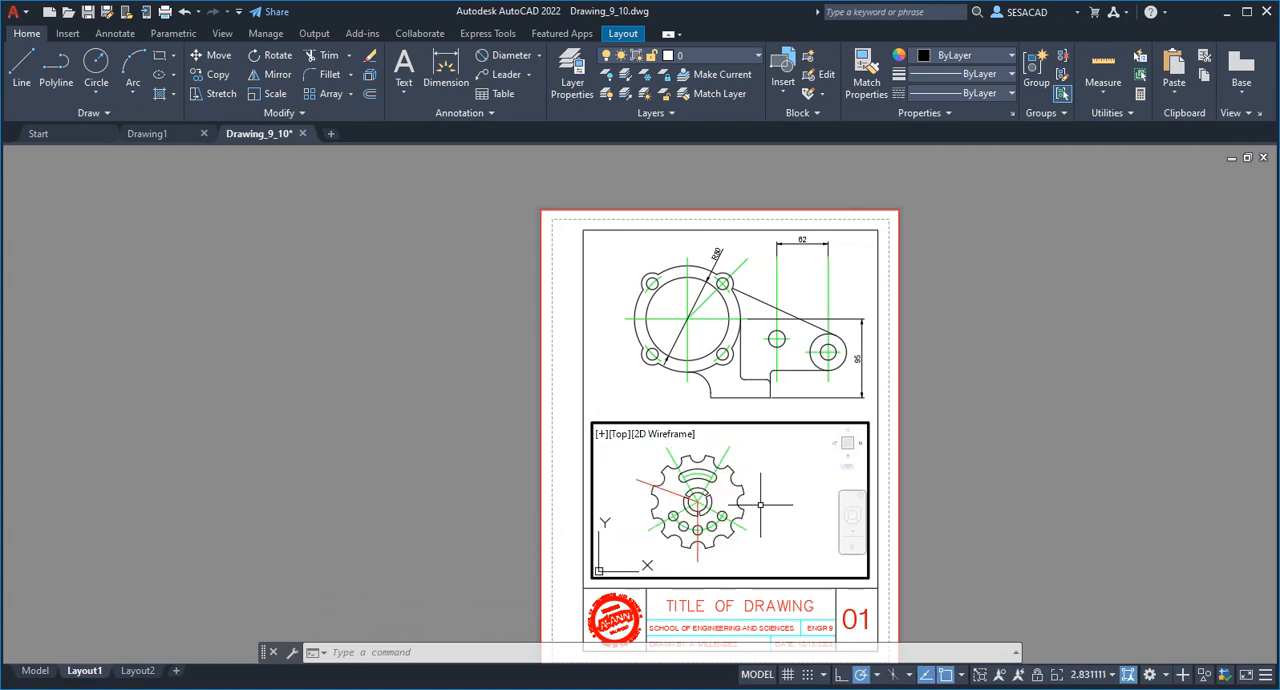
{"action": "scroll", "coordinate": [760, 505], "scroll_direction": "down", "scroll_amount": 1}
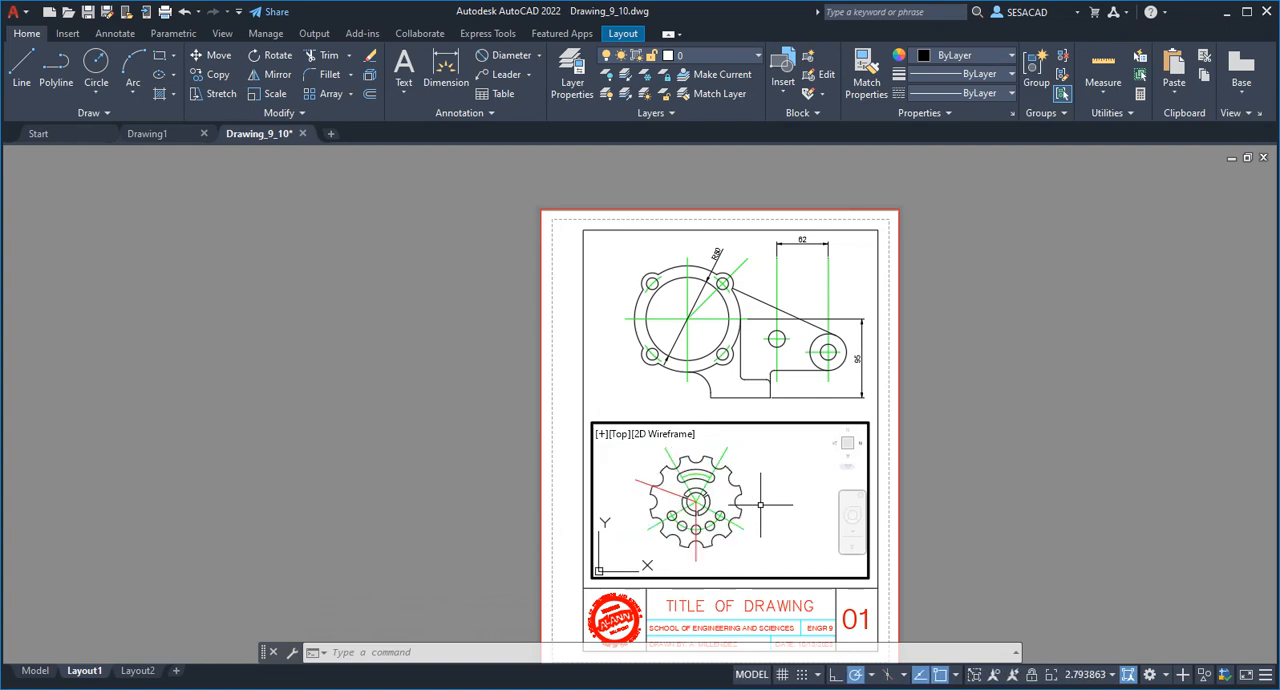
Set the gear viewport's scale to 2:1 and pan the gear toward the centre of its frame.
{"action": "left_click", "coordinate": [1112, 679]}
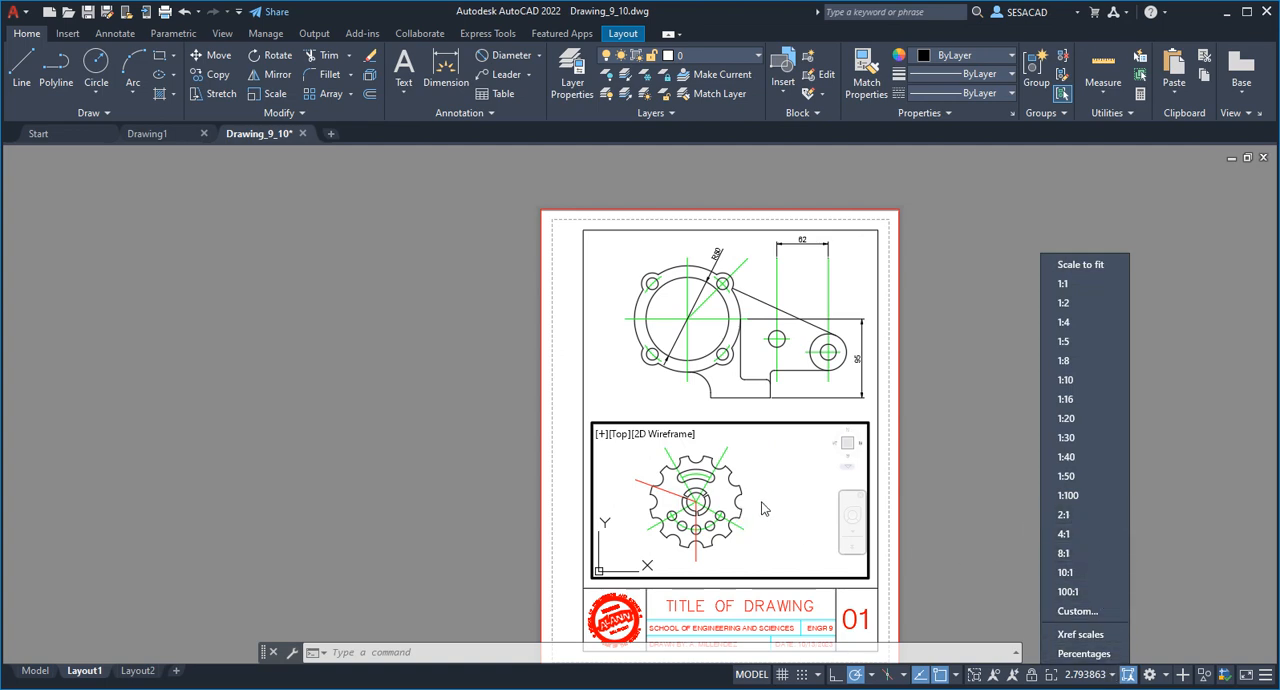
{"action": "left_click", "coordinate": [907, 522]}
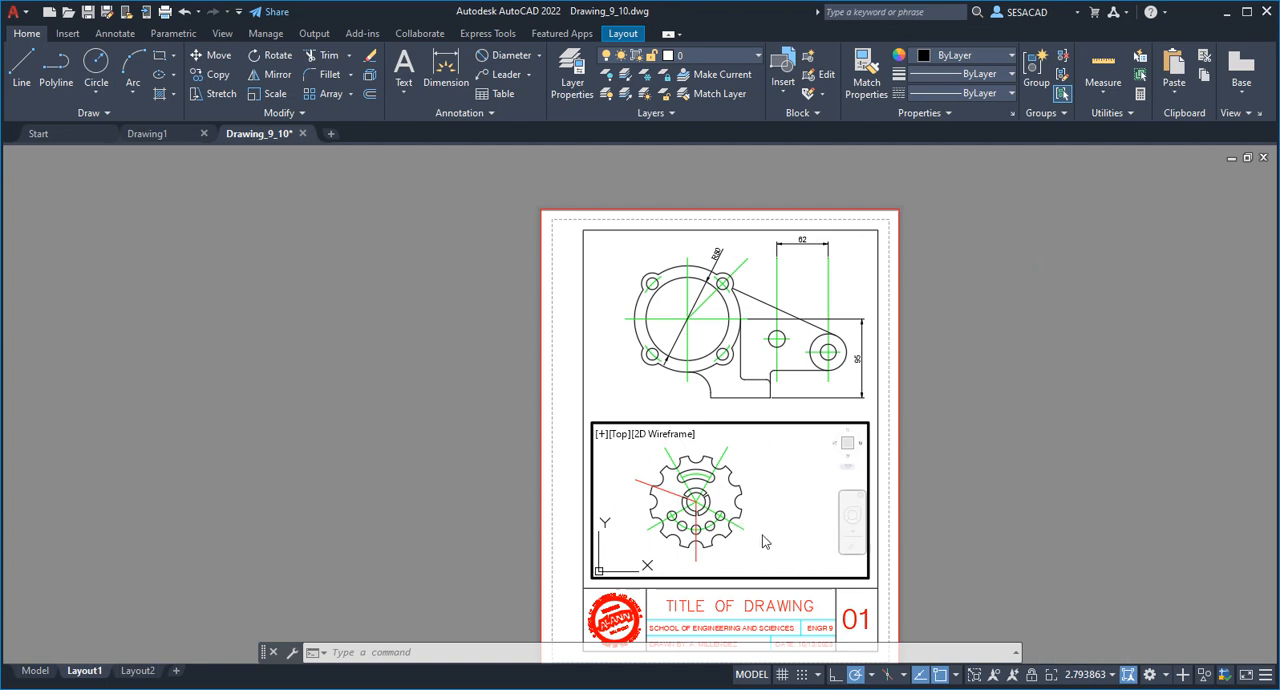
{"action": "left_click", "coordinate": [1100, 679]}
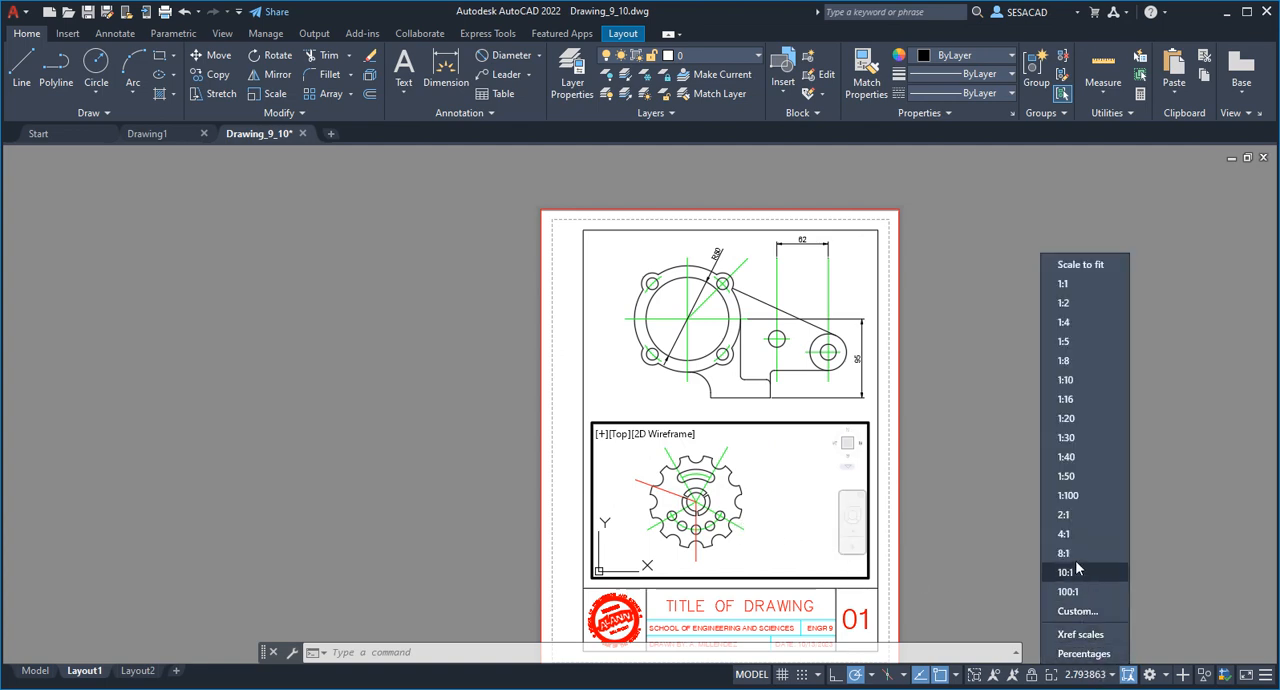
{"action": "left_click", "coordinate": [1069, 518]}
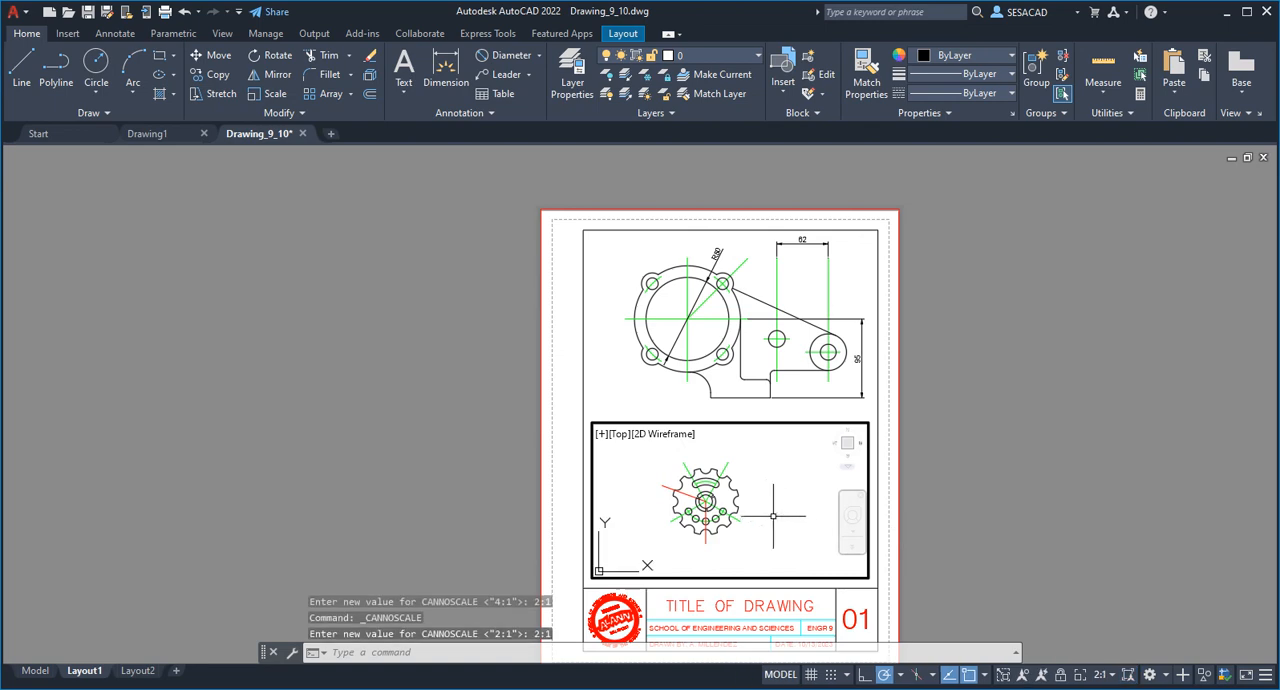
{"action": "middle_click_drag", "start_coordinate": [737, 516], "coordinate": [760, 518]}
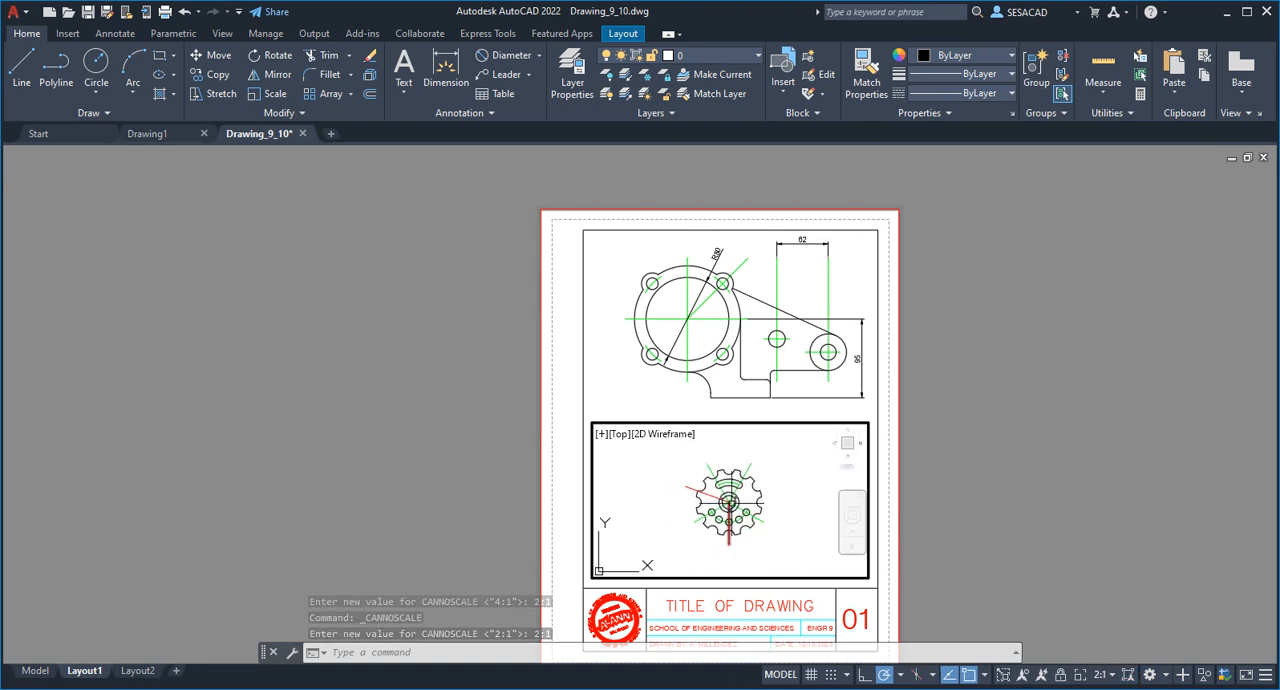
Set the gear viewport's scale to 4:1 and lock the viewport.
{"action": "left_click", "coordinate": [1110, 675]}
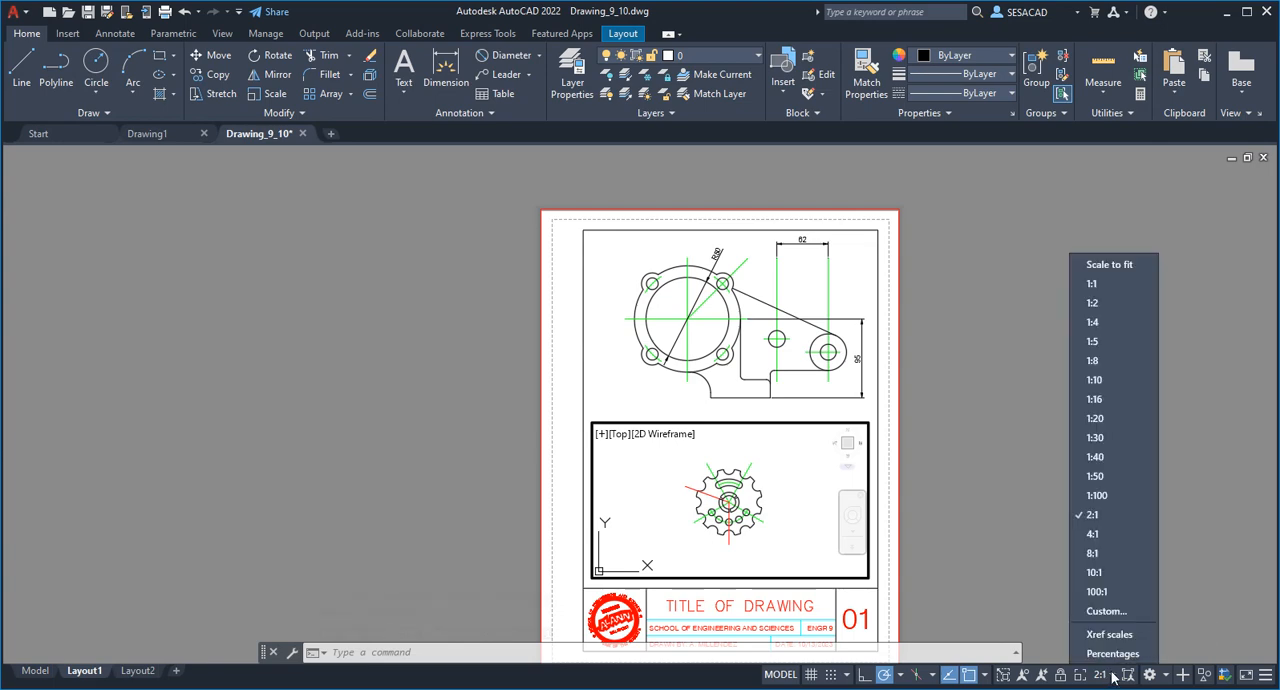
{"action": "left_click", "coordinate": [1078, 534]}
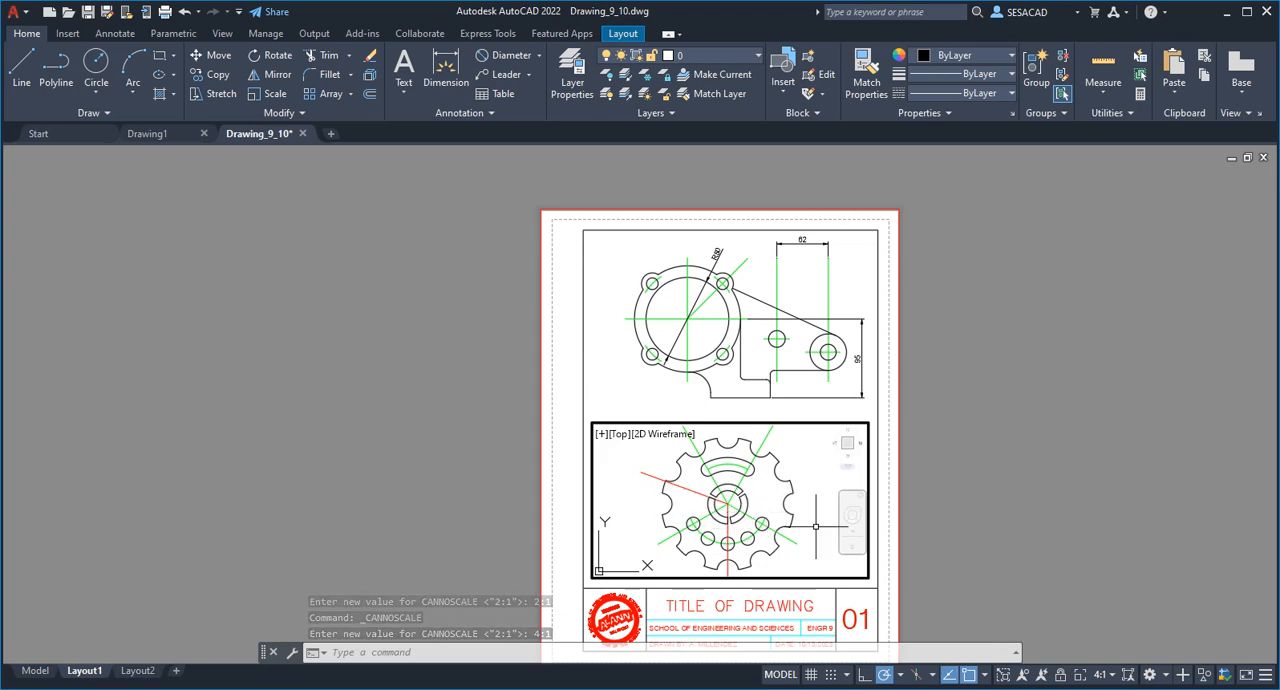
{"action": "left_click", "coordinate": [1060, 680]}
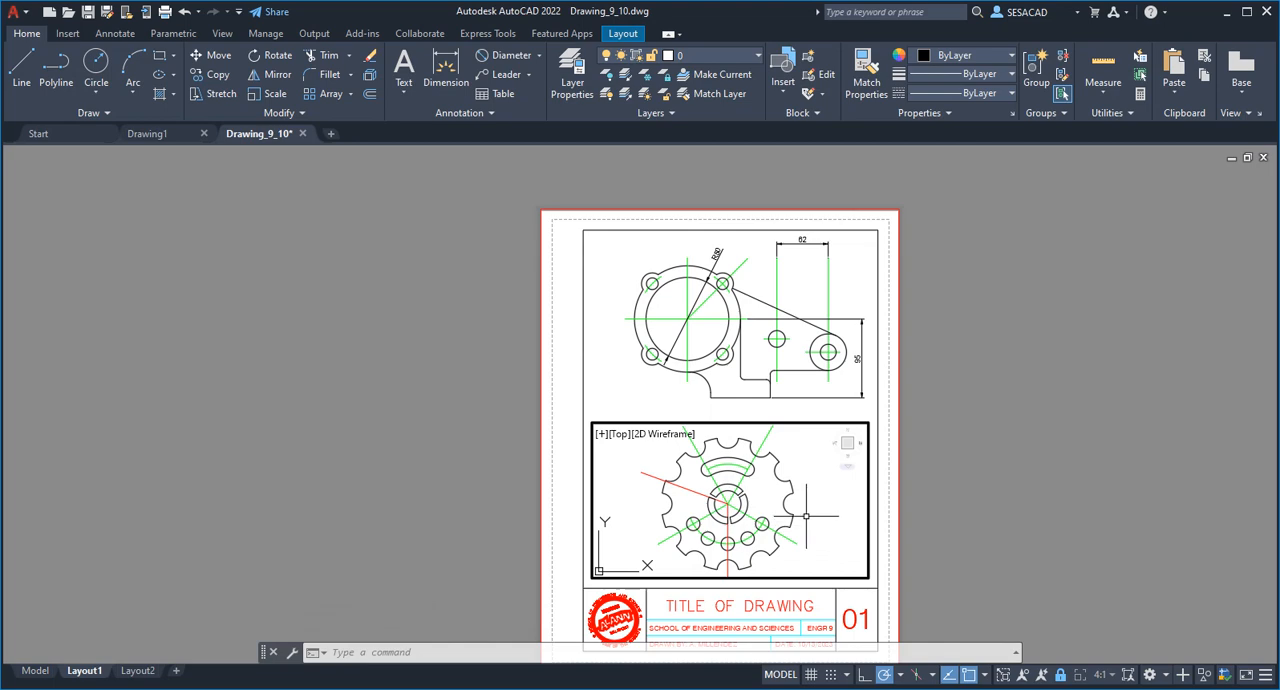
Test the lock on the gear viewport by panning and zooming with the pointer over the gear.
{"action": "middle_click_drag", "start_coordinate": [797, 515], "coordinate": [785, 514]}
{"action": "middle_click_drag", "start_coordinate": [804, 514], "coordinate": [789, 508]}
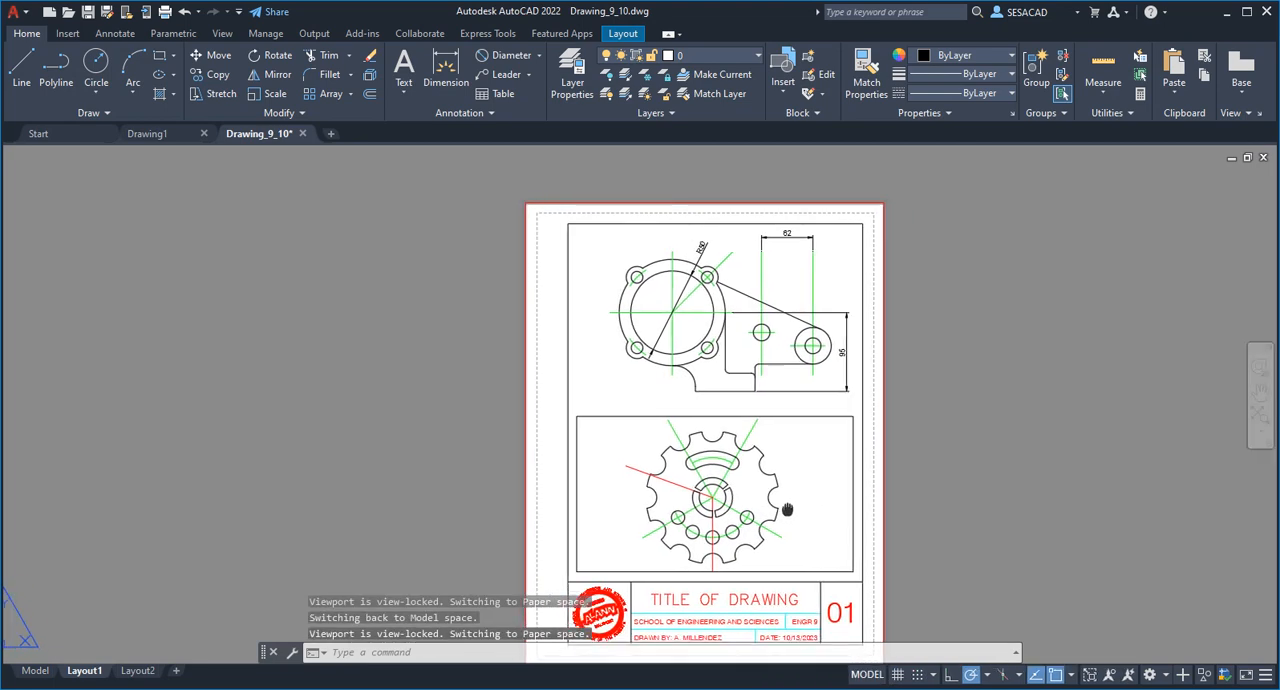
{"action": "double_click", "coordinate": [789, 507]}
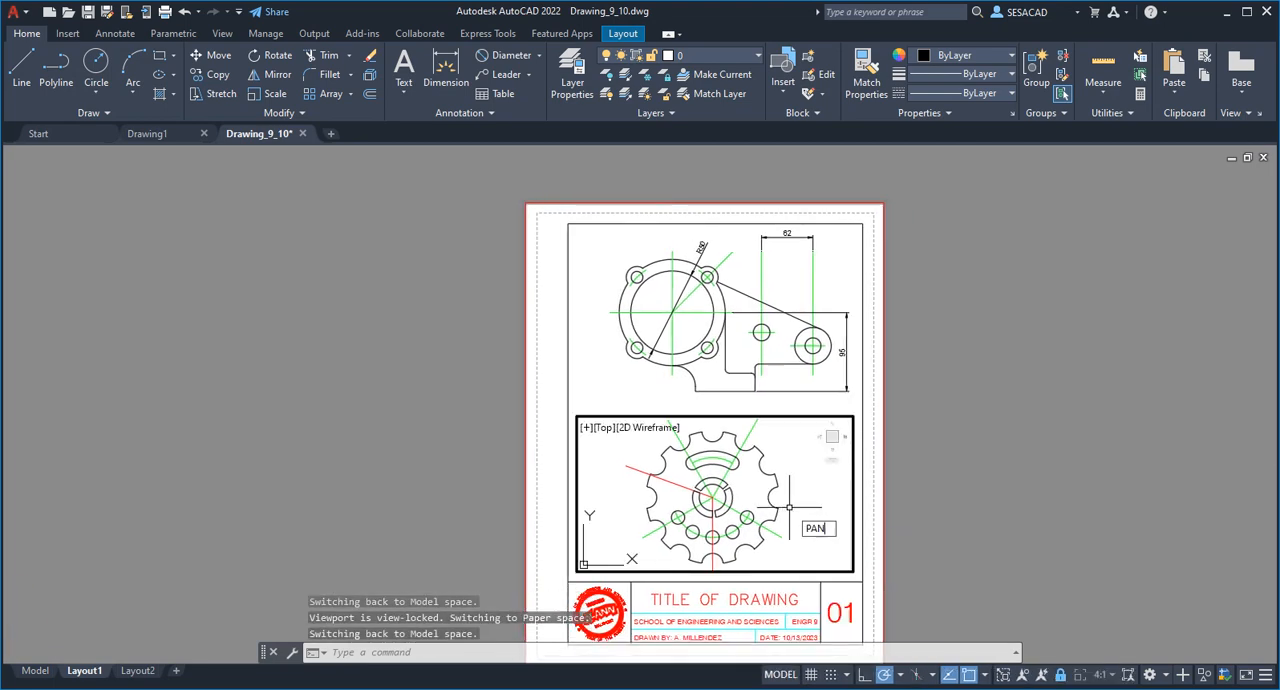
{"action": "key", "text": "Return"}
{"action": "left_click_drag", "start_coordinate": [791, 511], "coordinate": [735, 495]}
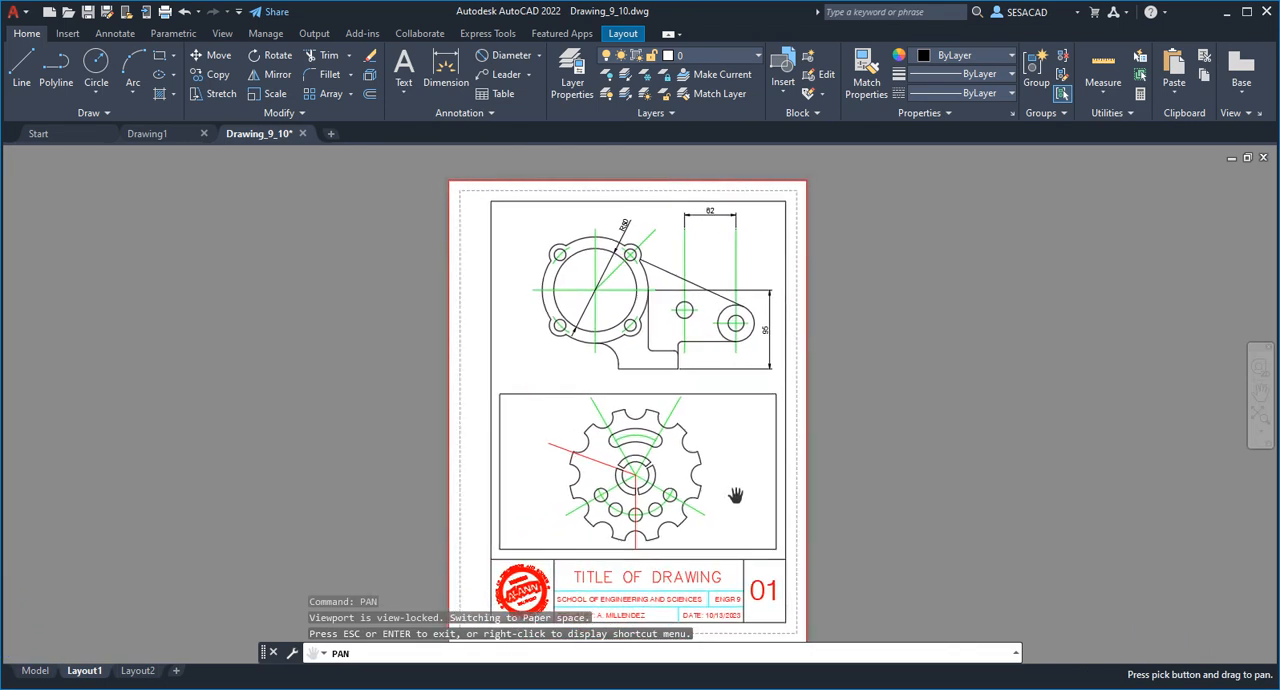
{"action": "key", "text": "Escape"}
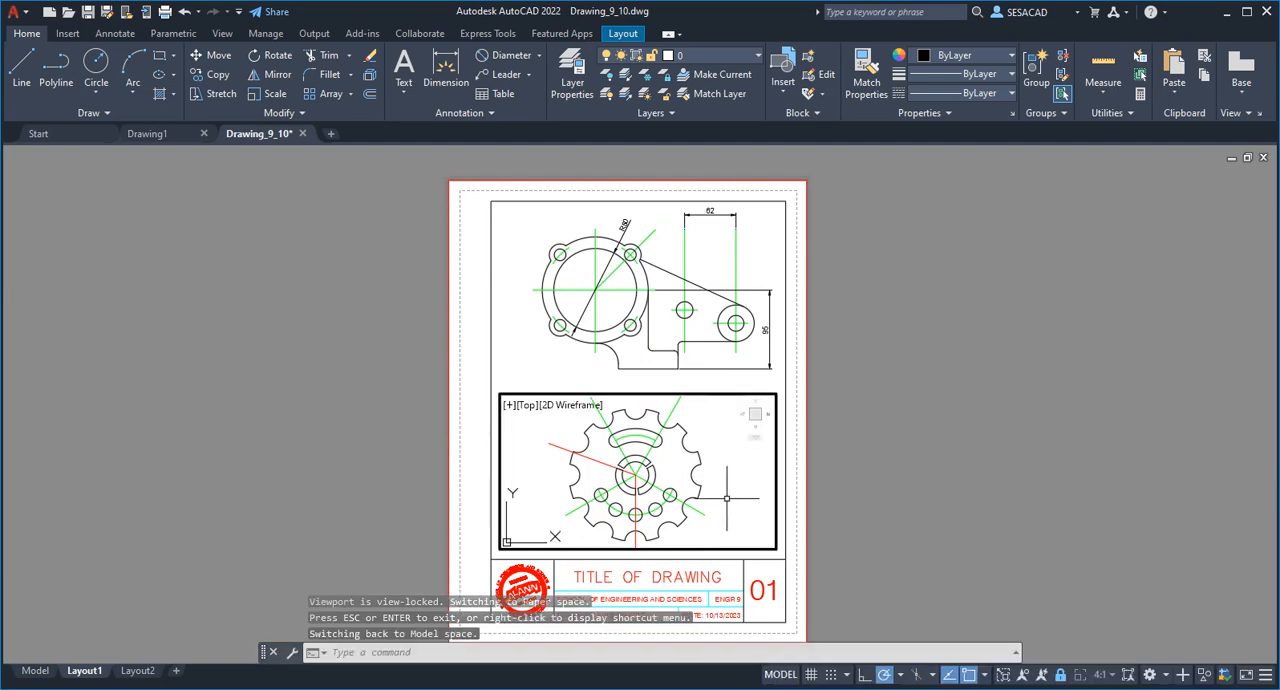
{"action": "scroll", "coordinate": [730, 498], "scroll_direction": "up", "scroll_amount": 6}
{"action": "scroll", "coordinate": [724, 494], "scroll_direction": "up", "scroll_amount": 4}
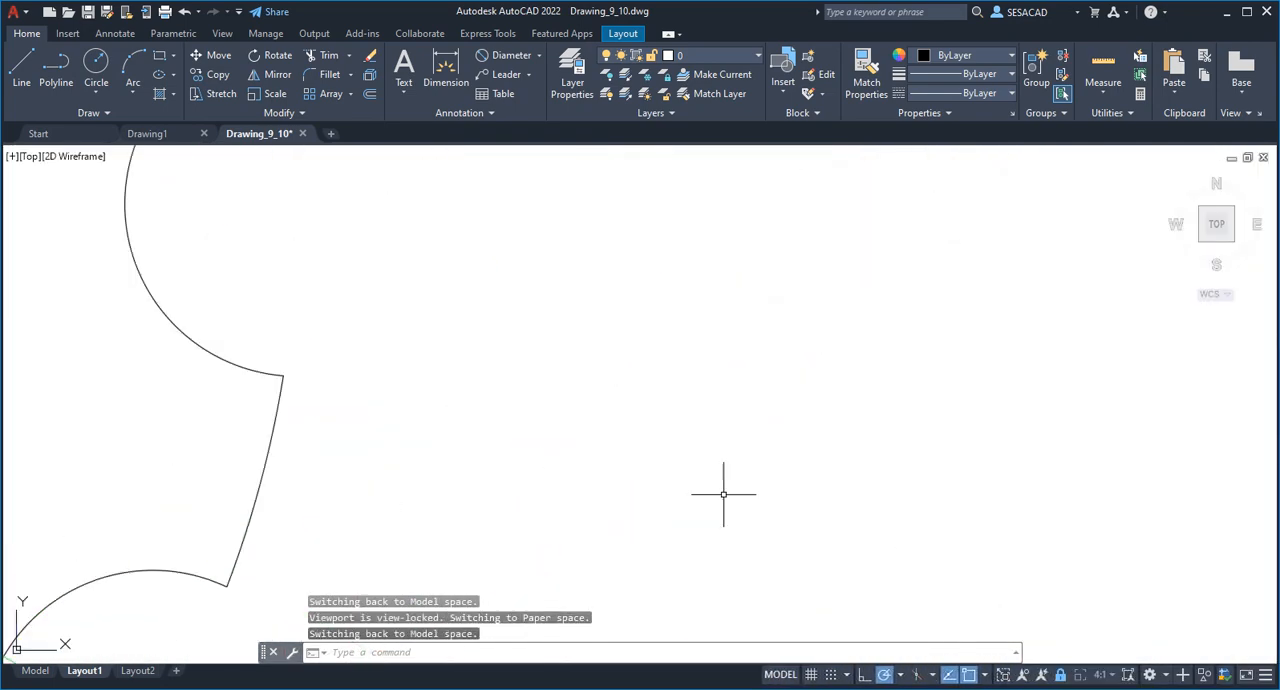
{"action": "scroll", "coordinate": [724, 494], "scroll_direction": "down", "scroll_amount": 14}
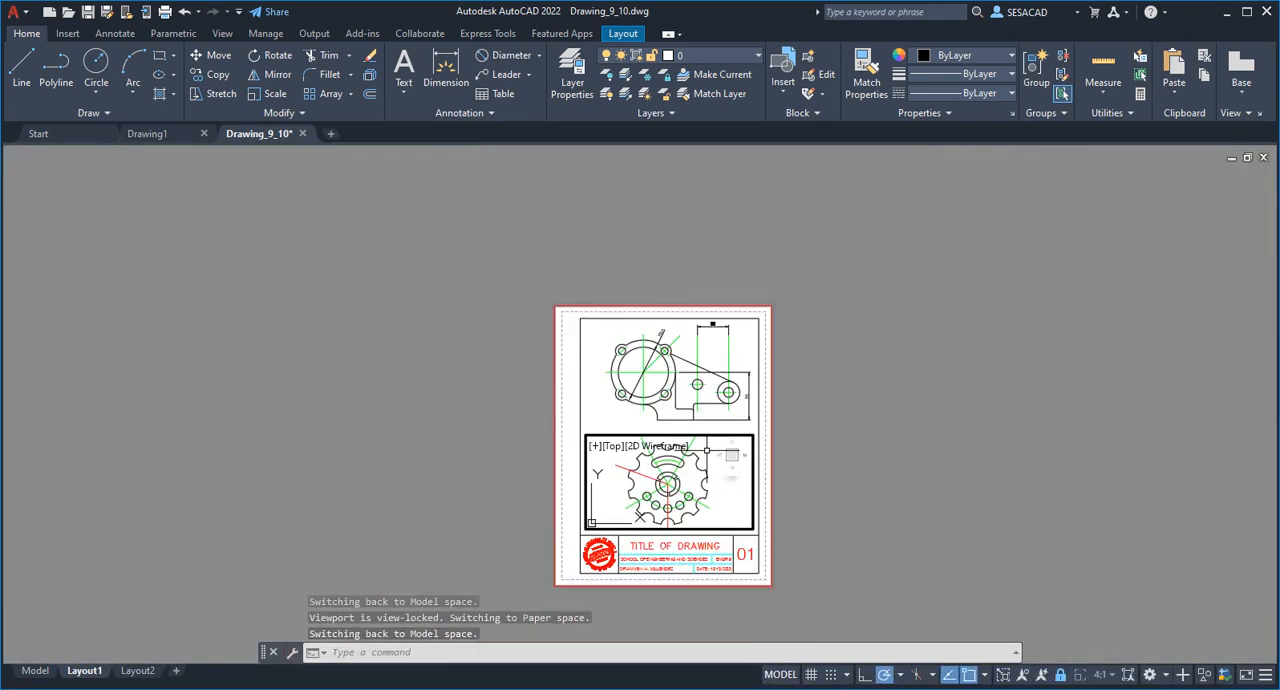
{"action": "scroll", "coordinate": [706, 452], "scroll_direction": "up", "scroll_amount": 2}
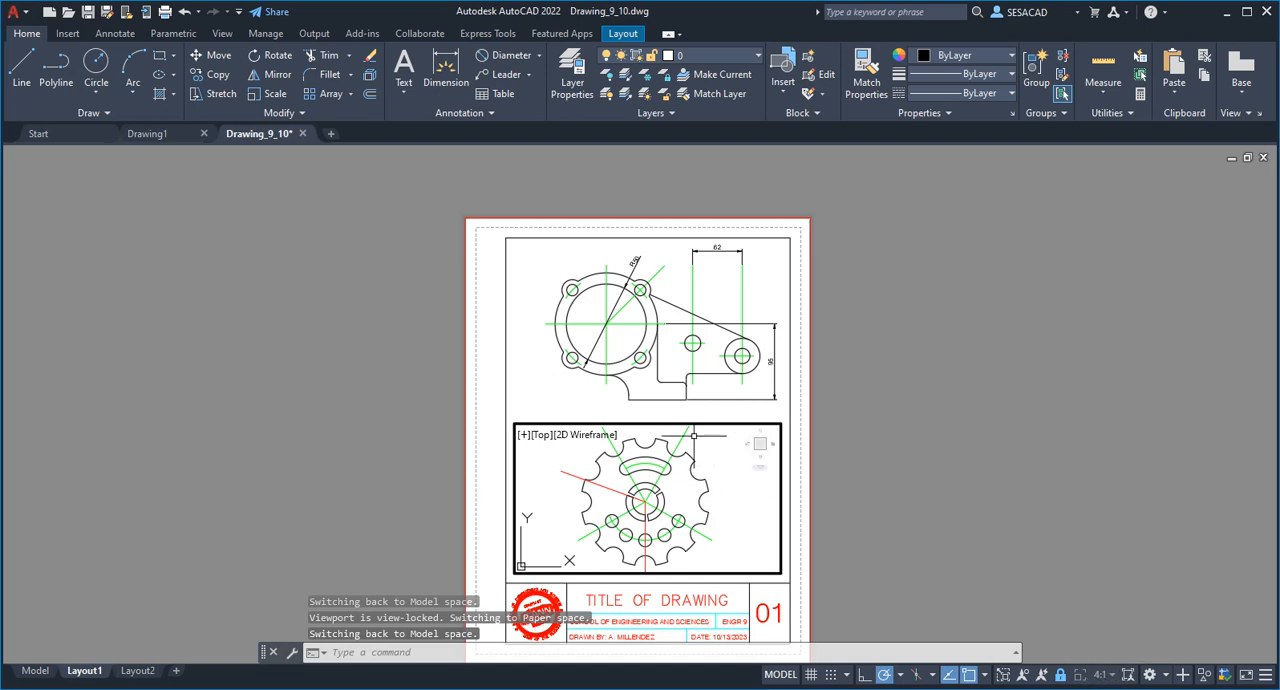
Activate the upper viewport that shows the bracket, cancelling any started selection window.
{"action": "left_click", "coordinate": [629, 335]}
{"action": "left_click", "coordinate": [629, 333]}
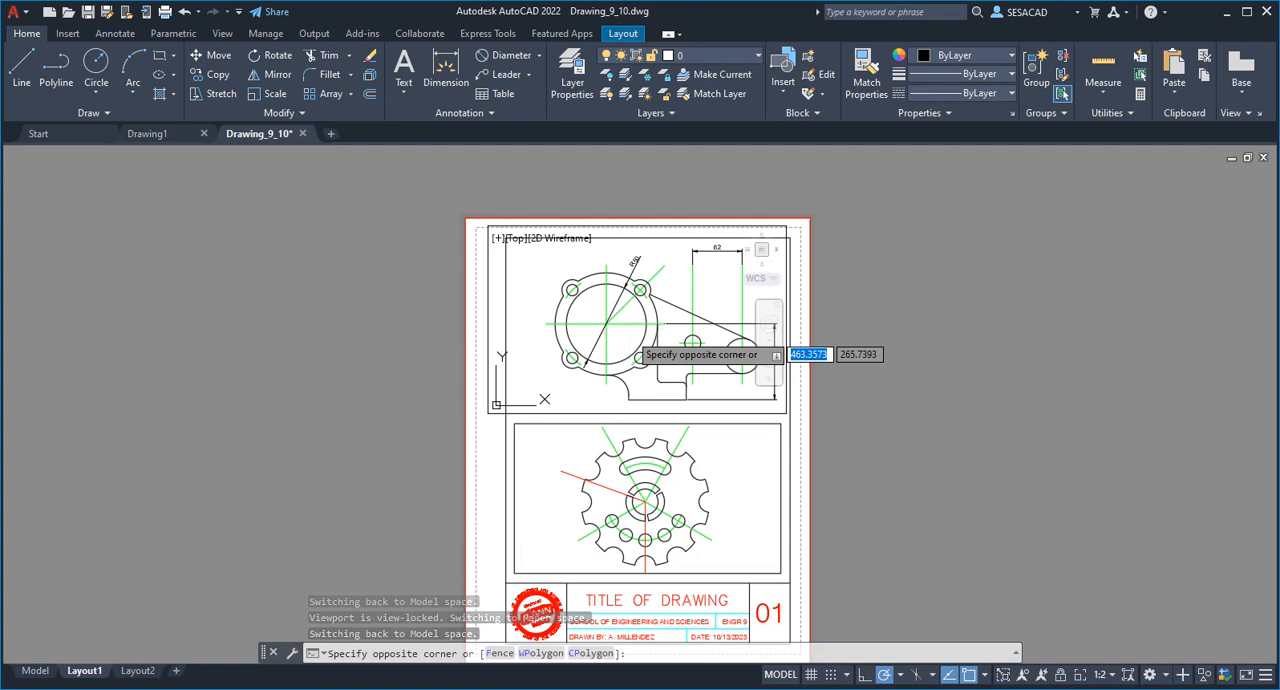
{"action": "key", "text": "Escape"}
{"action": "key", "text": "Escape"}
Try zooming the bracket freely in and out inside the unlocked upper viewport.
{"action": "left_click", "coordinate": [623, 338]}
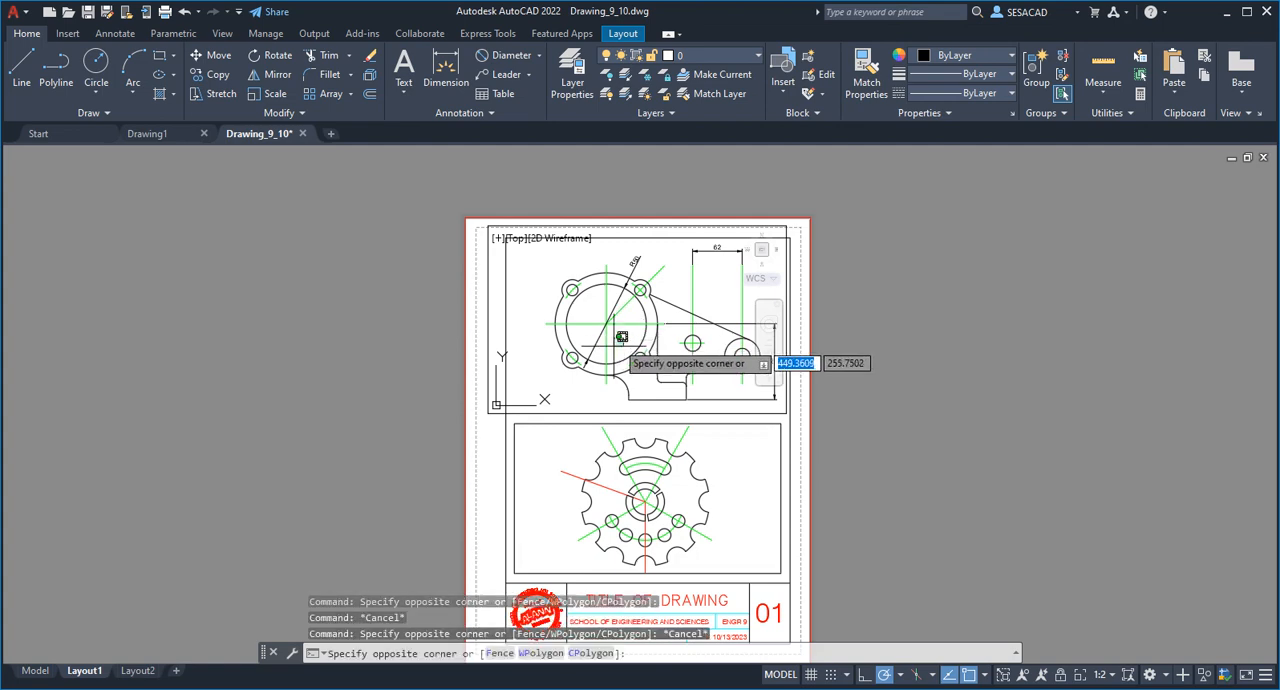
{"action": "scroll", "coordinate": [602, 358], "scroll_direction": "up", "scroll_amount": 2}
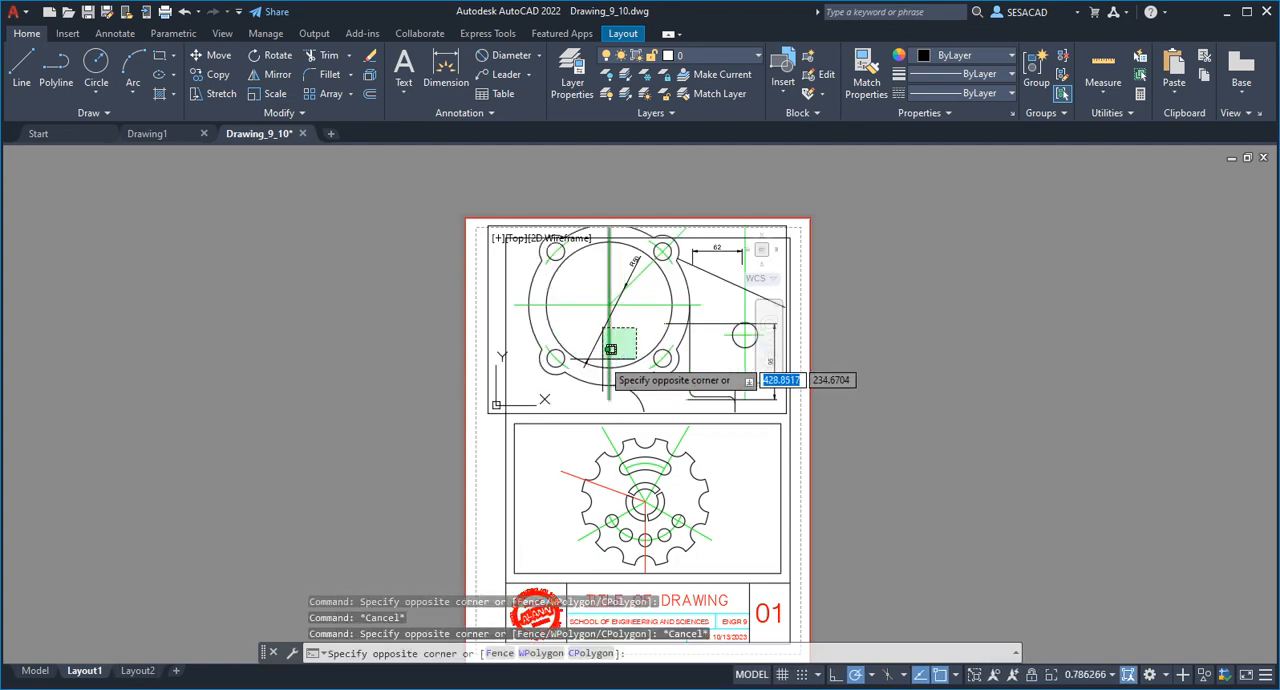
{"action": "scroll", "coordinate": [610, 349], "scroll_direction": "down", "scroll_amount": 2}
{"action": "scroll", "coordinate": [610, 349], "scroll_direction": "up", "scroll_amount": 2}
{"action": "scroll", "coordinate": [611, 349], "scroll_direction": "down", "scroll_amount": 2}
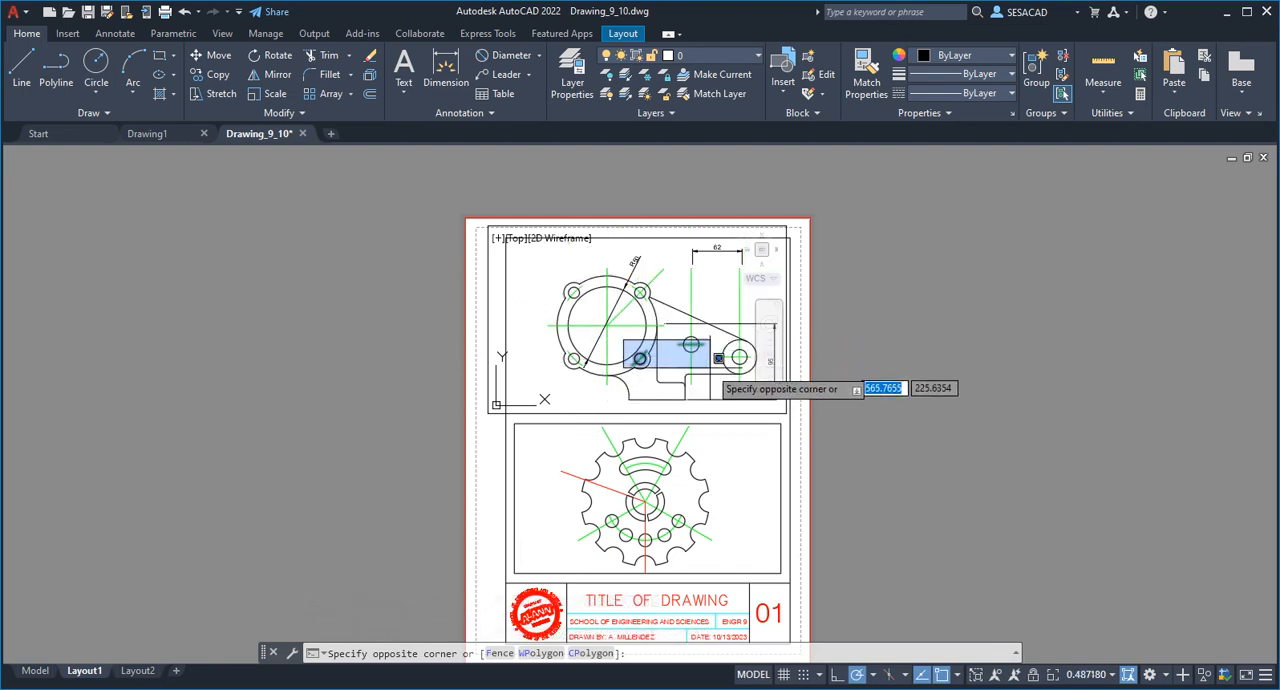
{"action": "key", "text": "Escape"}
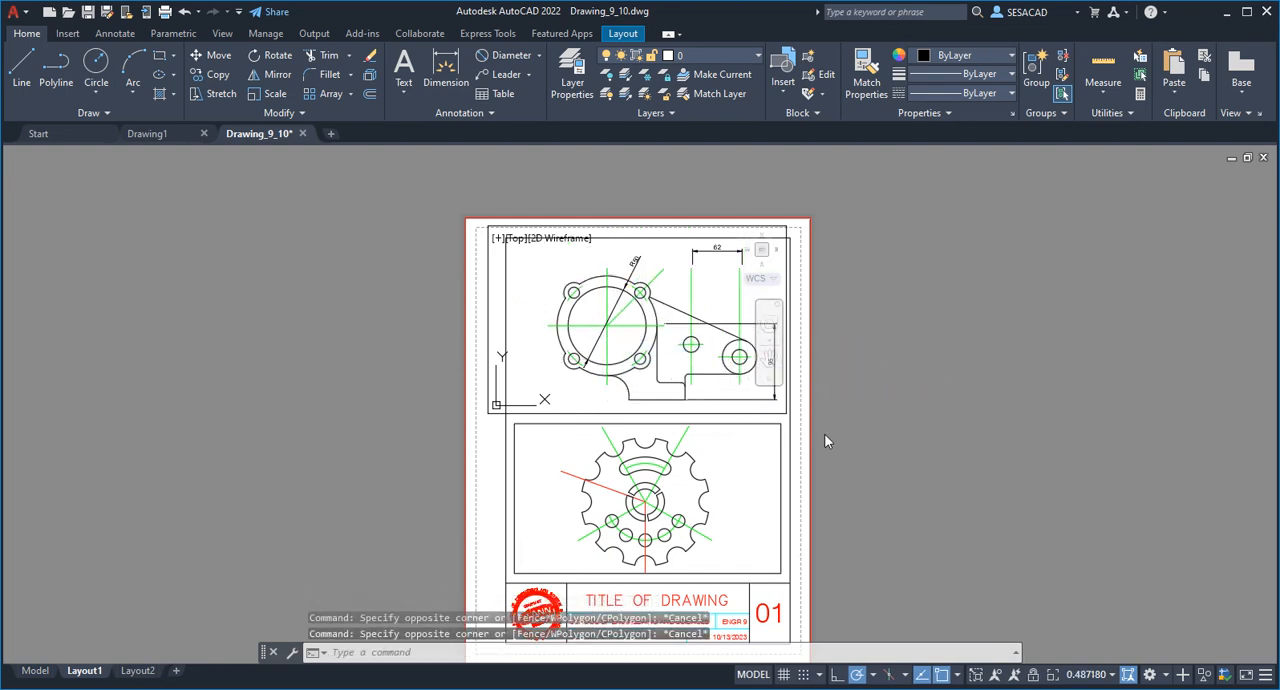
Try the standard scales 2:1, 4:1, 1:5 and 1:10 on the bracket viewport.
{"action": "left_click", "coordinate": [1114, 676]}
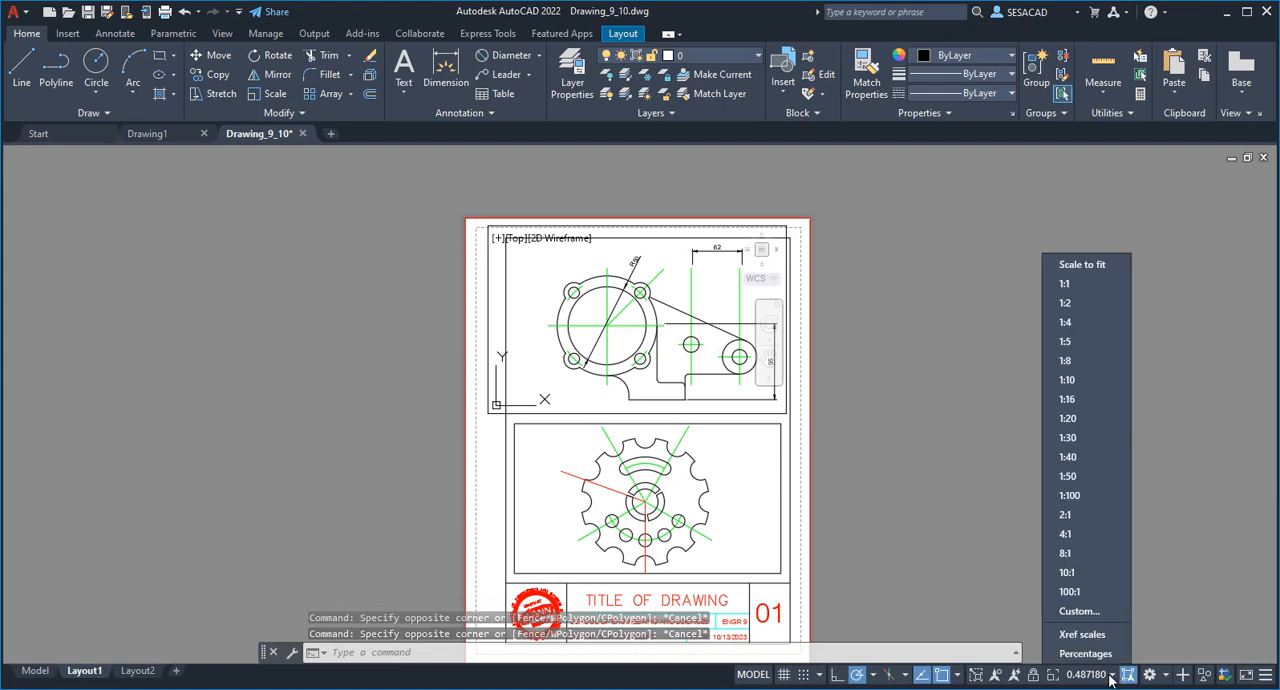
{"action": "left_click", "coordinate": [1072, 522]}
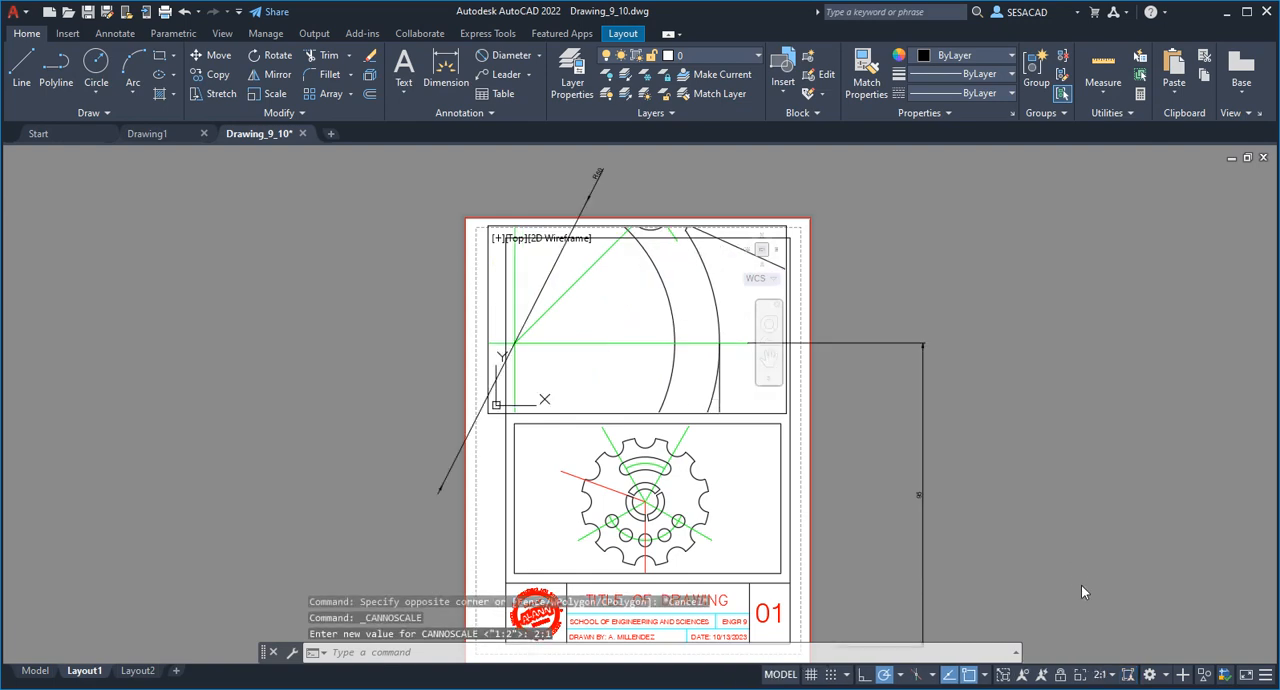
{"action": "left_click", "coordinate": [1104, 677]}
{"action": "left_click", "coordinate": [1094, 540]}
{"action": "left_click", "coordinate": [1106, 676]}
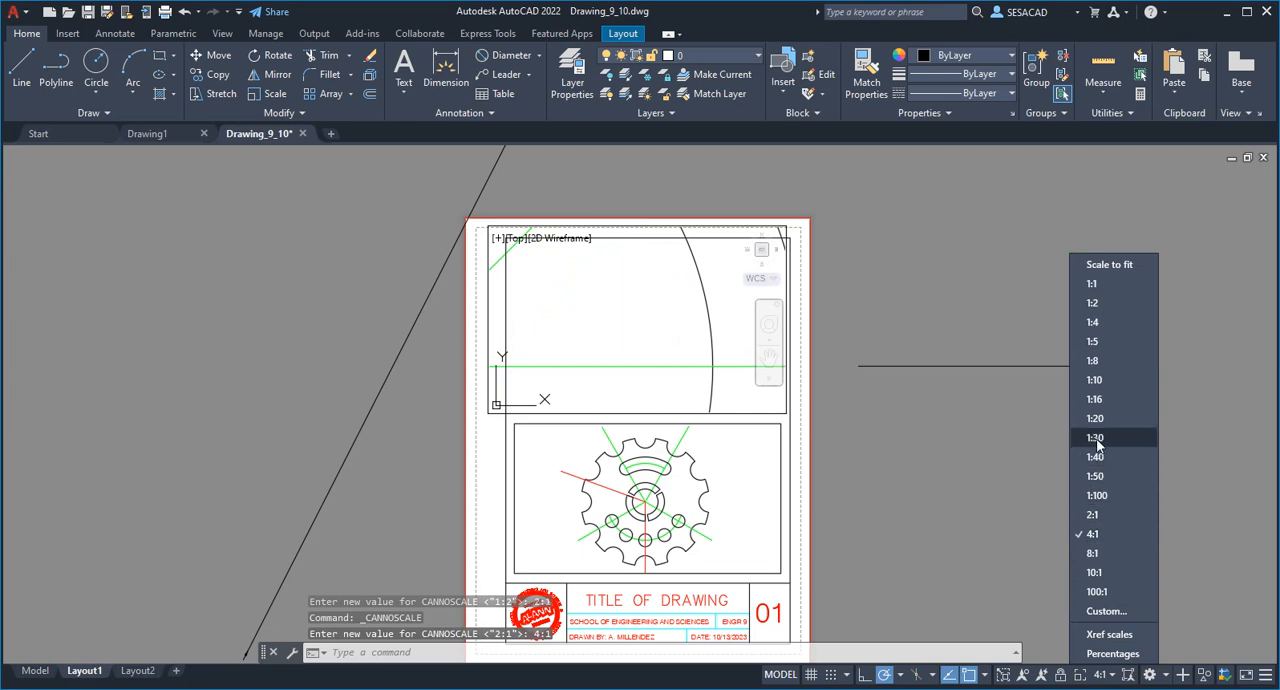
{"action": "left_click", "coordinate": [1093, 341]}
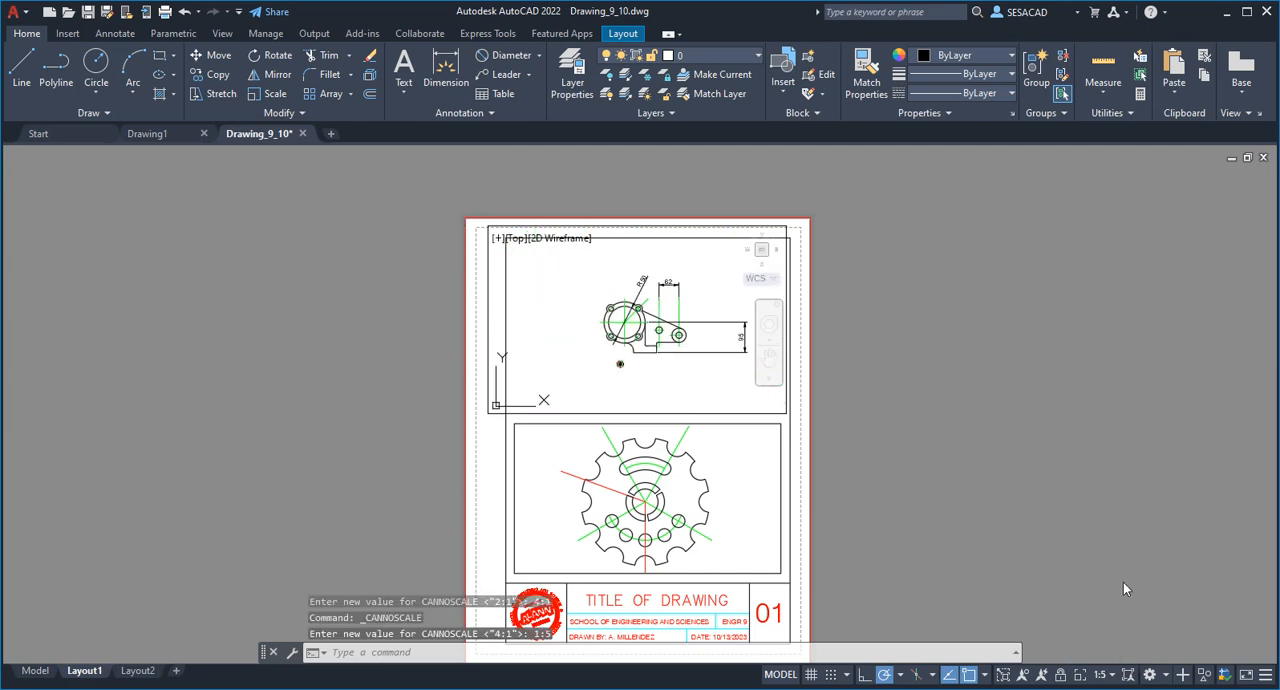
{"action": "left_click", "coordinate": [1109, 677]}
{"action": "left_click", "coordinate": [1098, 387]}
Set the bracket viewport's scale to 1:2 and lock the viewport.
{"action": "left_click", "coordinate": [1110, 677]}
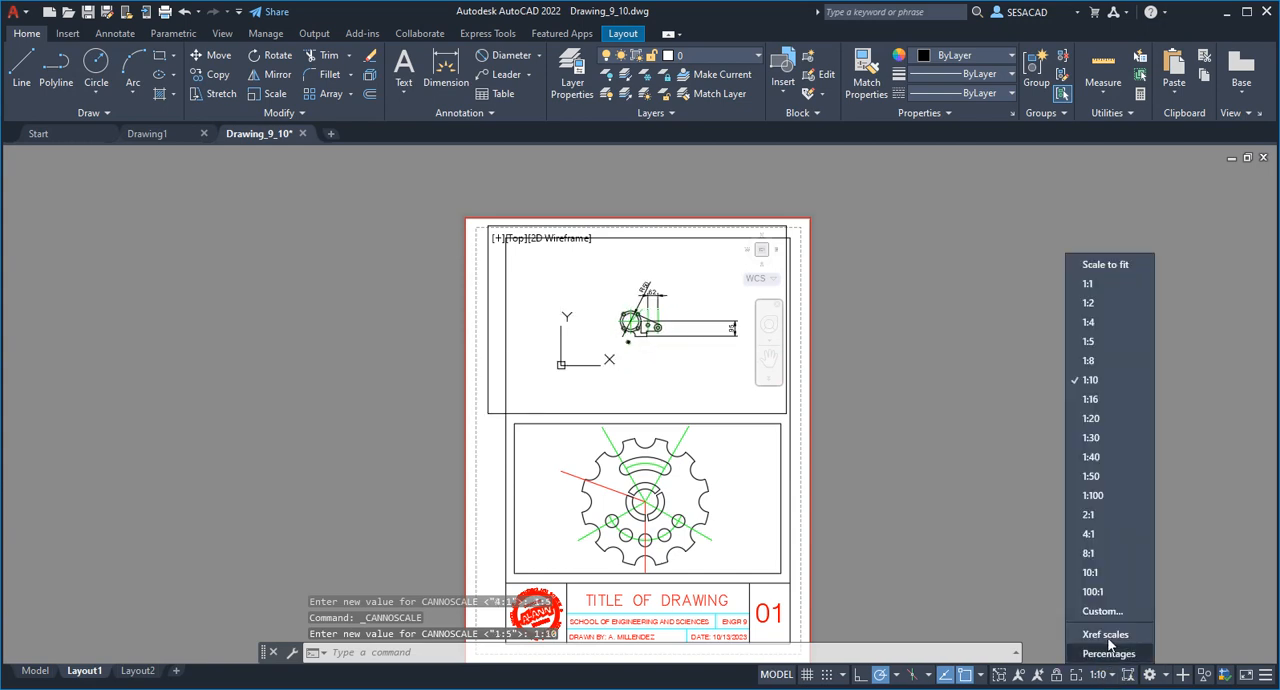
{"action": "left_click", "coordinate": [1089, 303]}
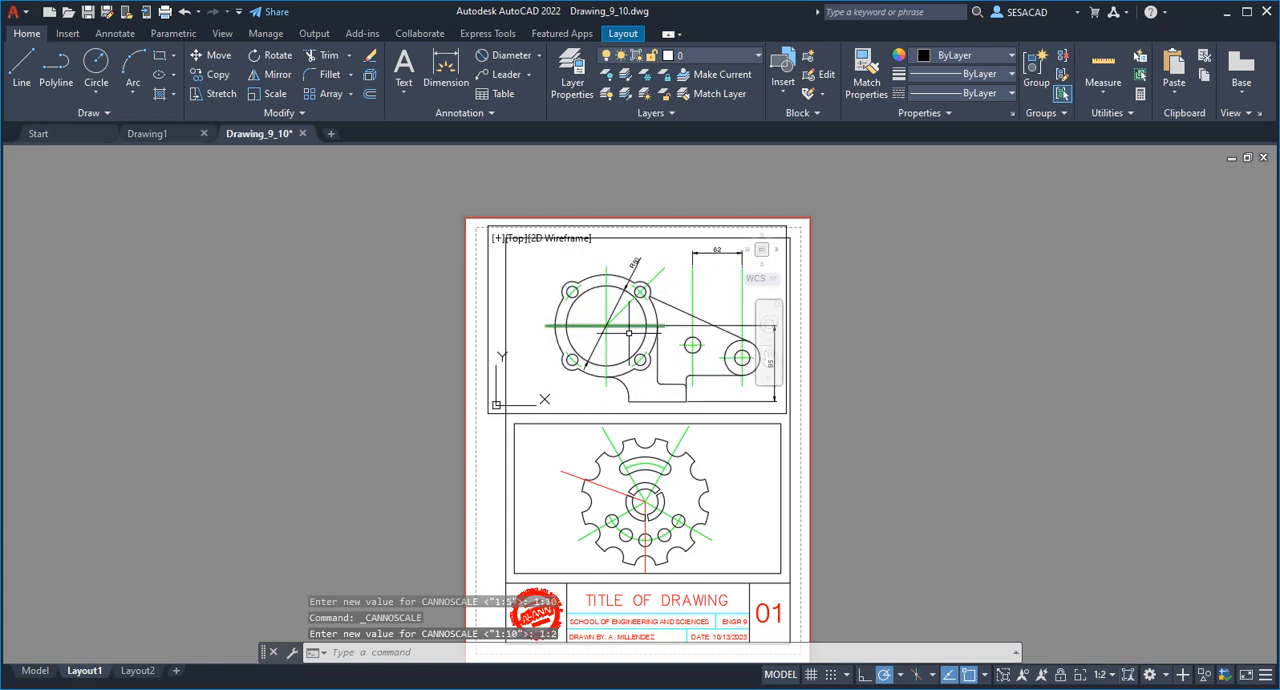
{"action": "left_click", "coordinate": [1059, 677]}
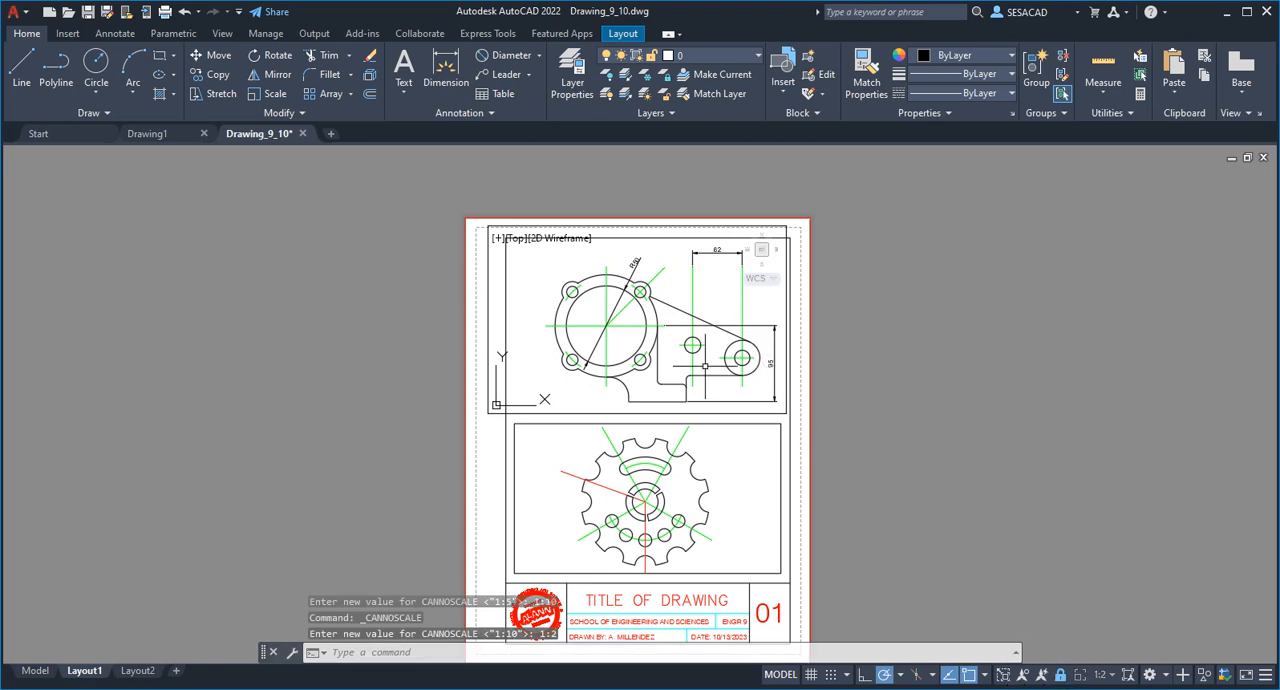
Return to paper space and move the gear viewport's frame onto the vport layer.
{"action": "double_click", "coordinate": [914, 388]}
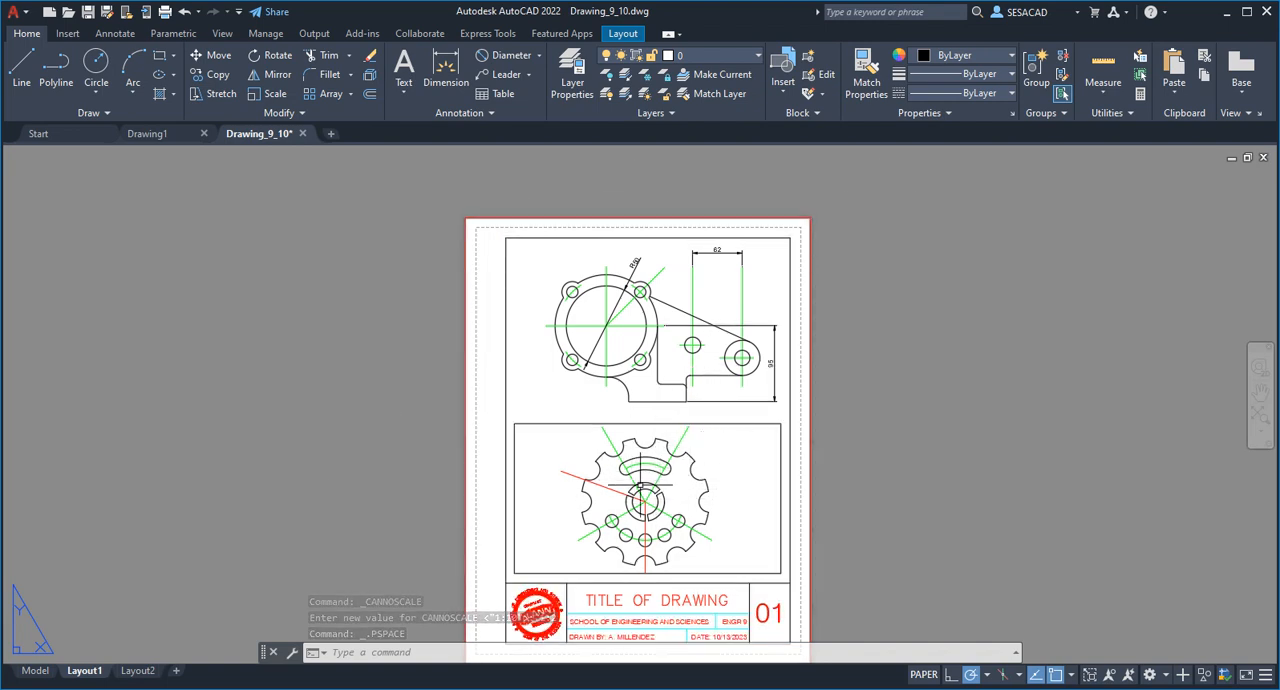
{"action": "left_click", "coordinate": [704, 424]}
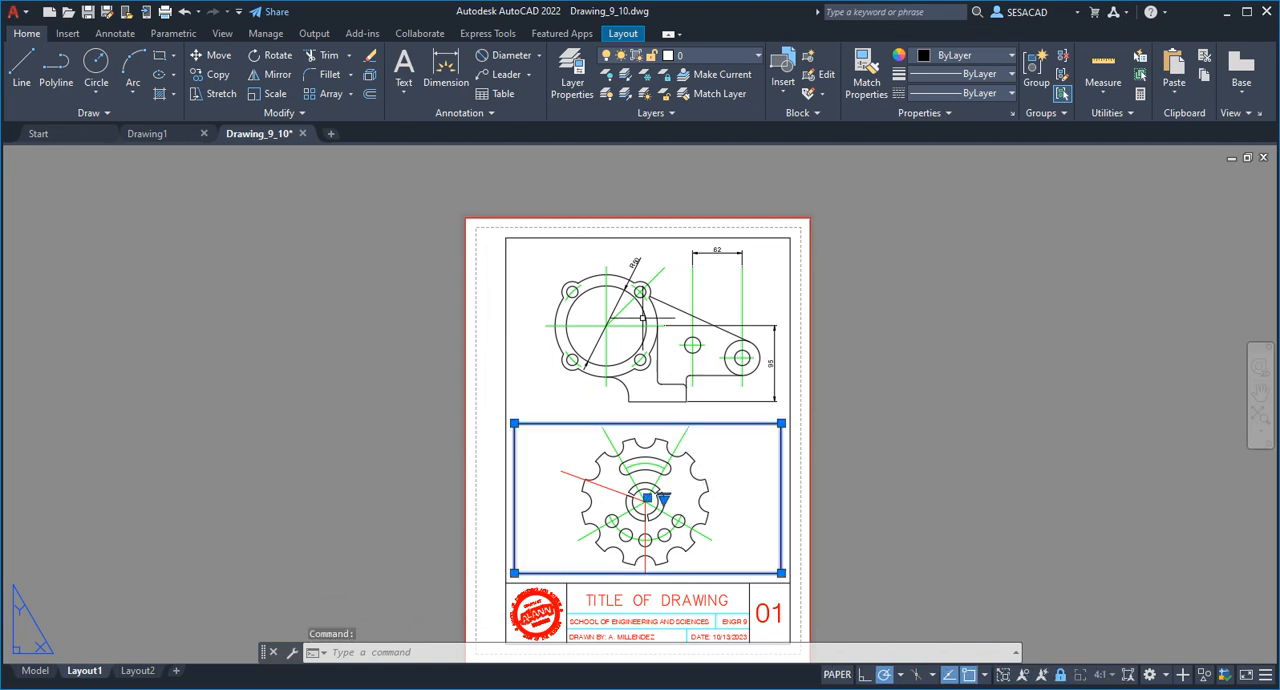
{"action": "left_click", "coordinate": [748, 58]}
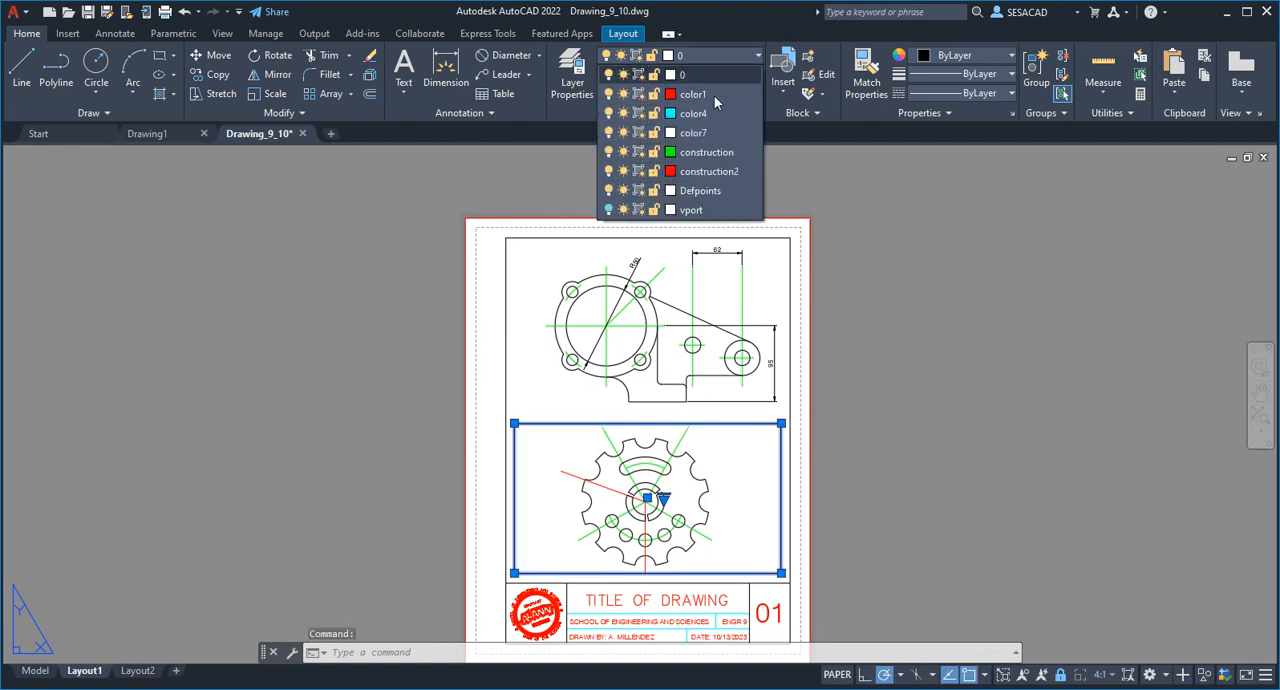
{"action": "left_click", "coordinate": [692, 210]}
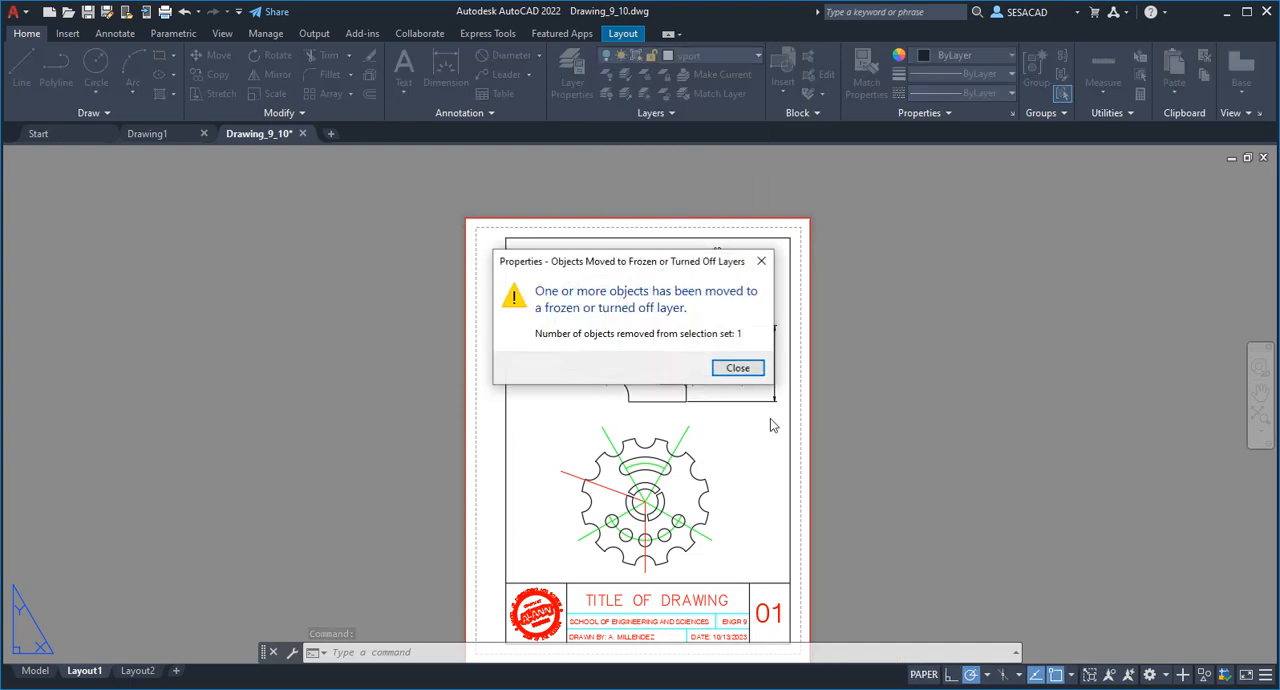
{"action": "left_click", "coordinate": [736, 369]}
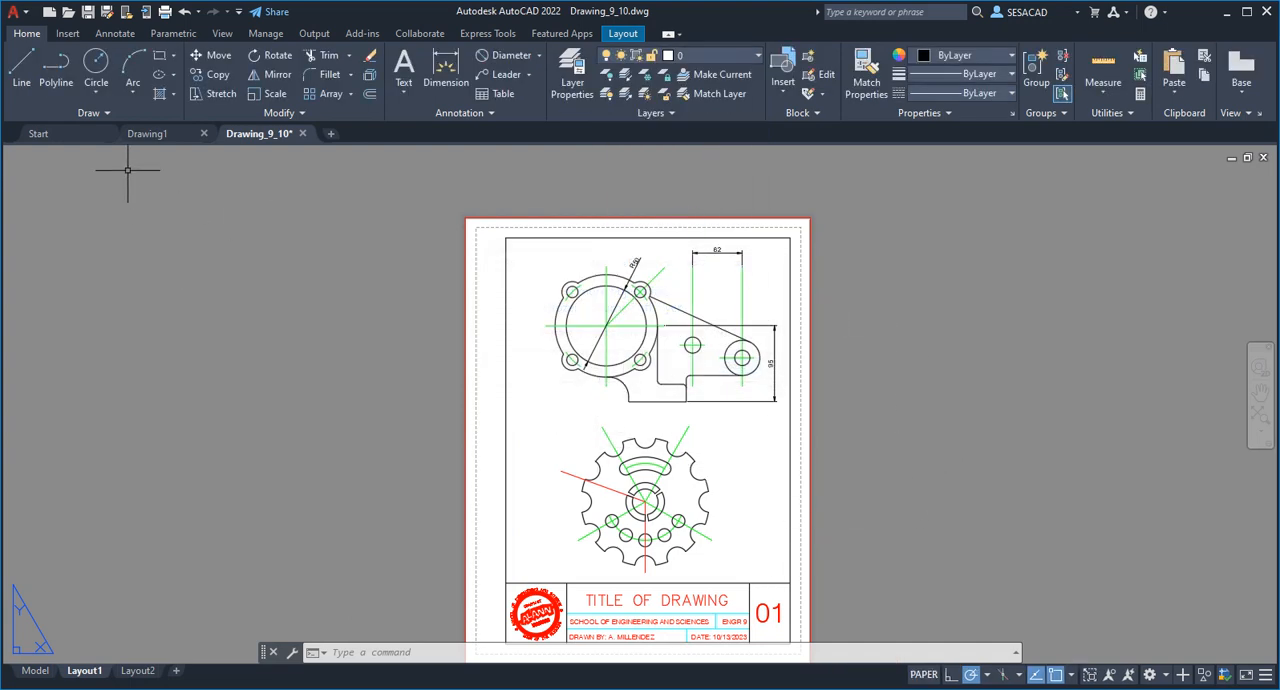
Cancel quitting the program and bring up the application's file commands.
{"action": "double_click", "coordinate": [26, 18]}
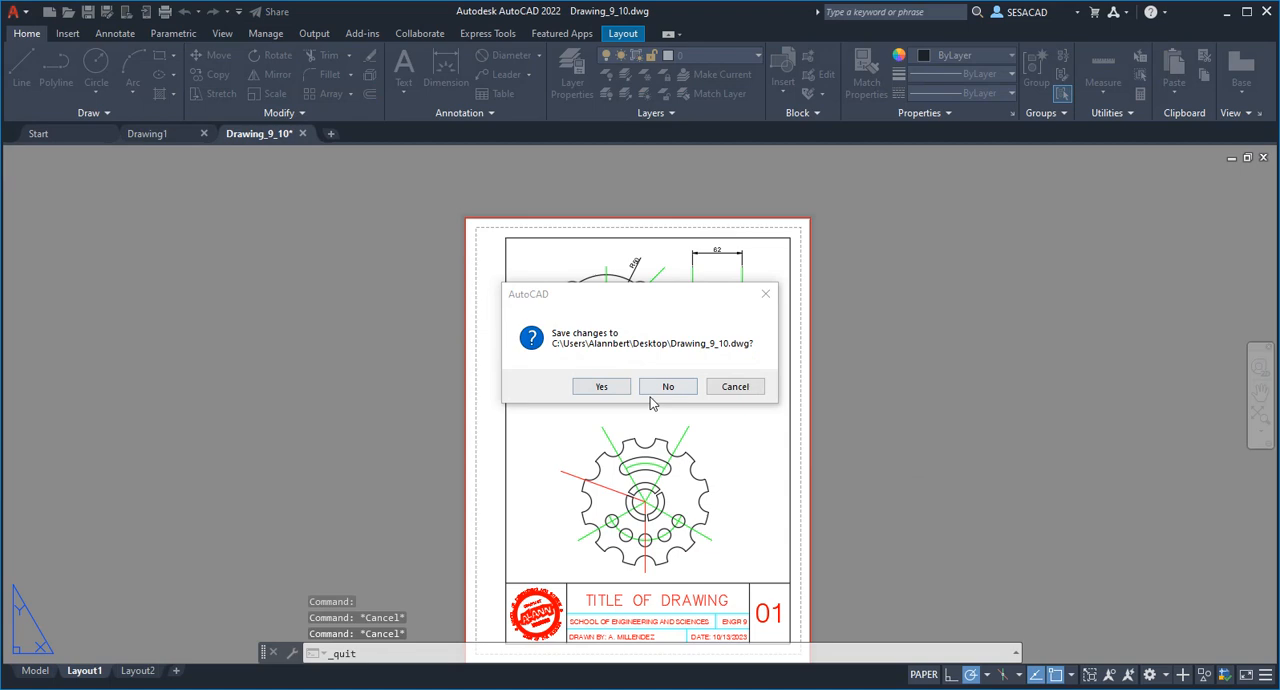
{"action": "left_click", "coordinate": [742, 390]}
{"action": "left_click", "coordinate": [22, 16]}
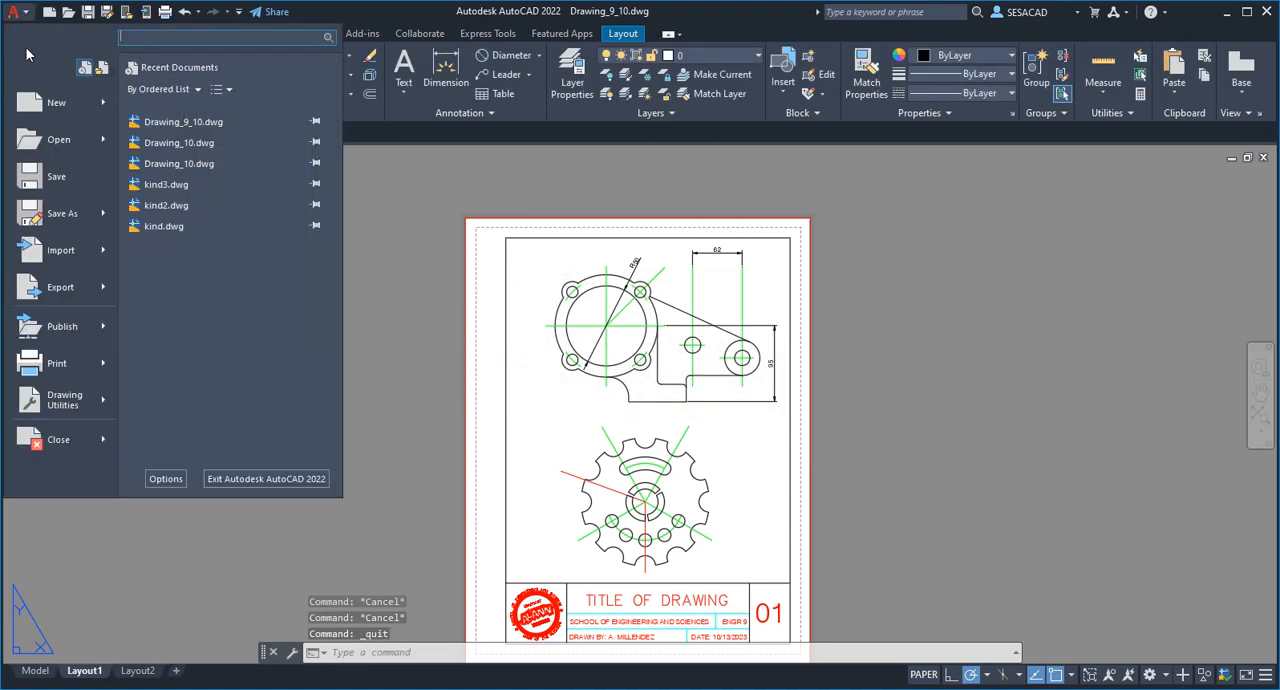